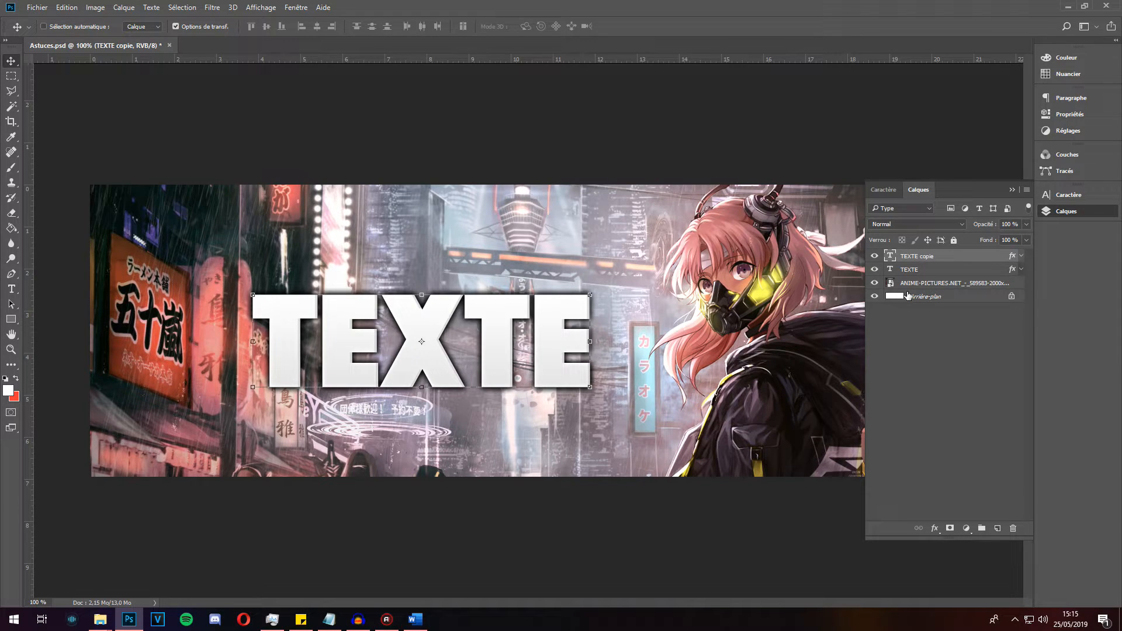
Examine the drop shadow settings in the layer style of the TEXTE copie layer.
double_click(948, 259)
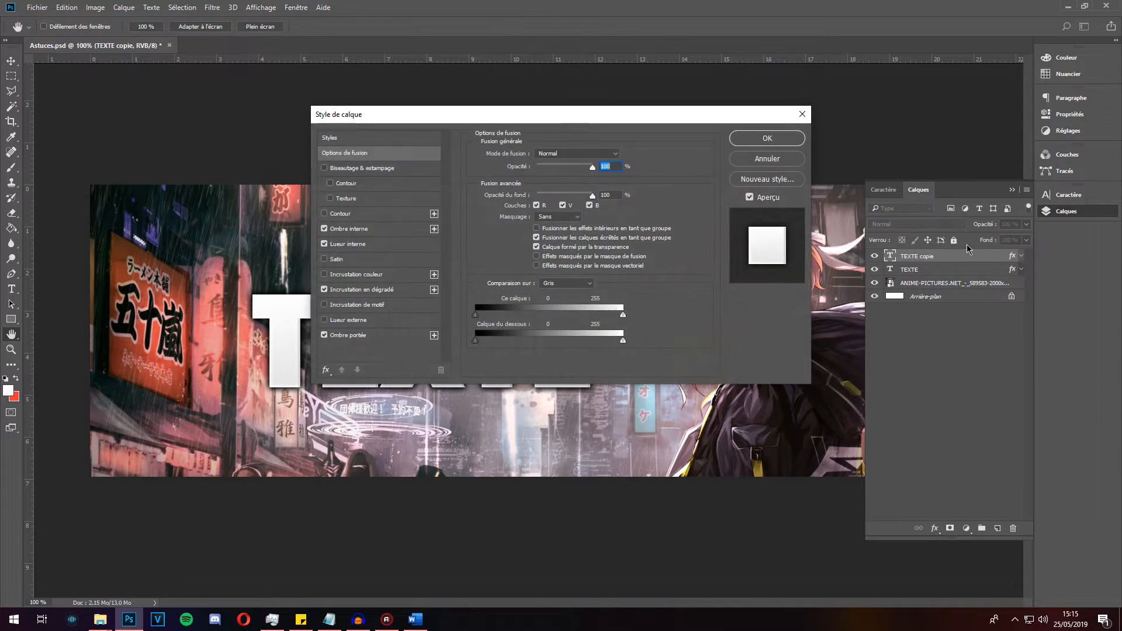
left_click(368, 337)
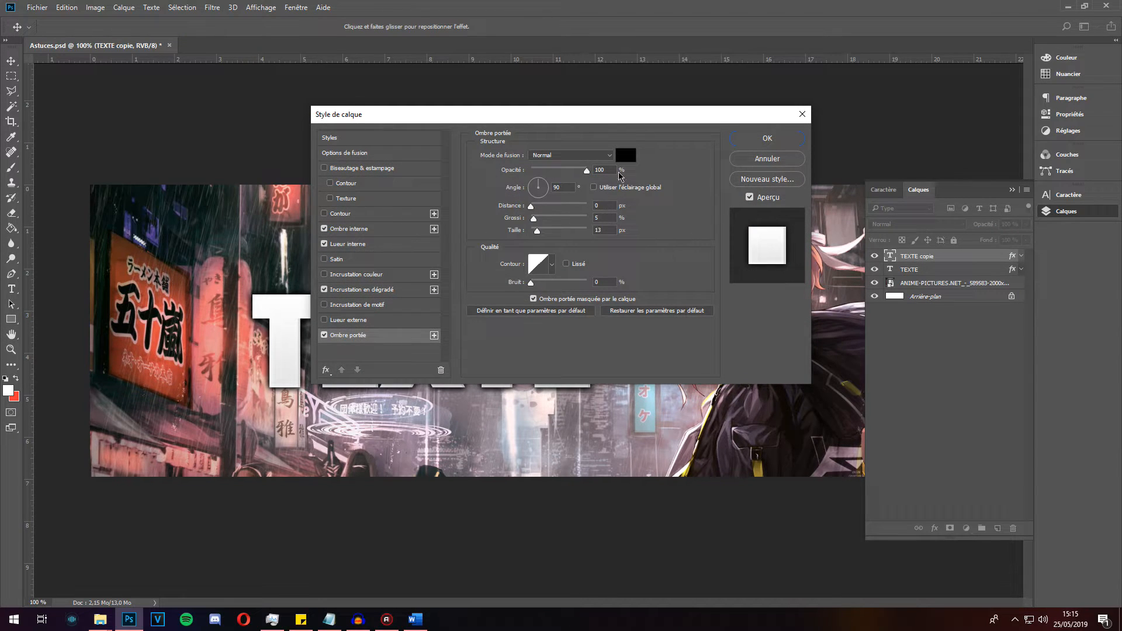
left_click(767, 139)
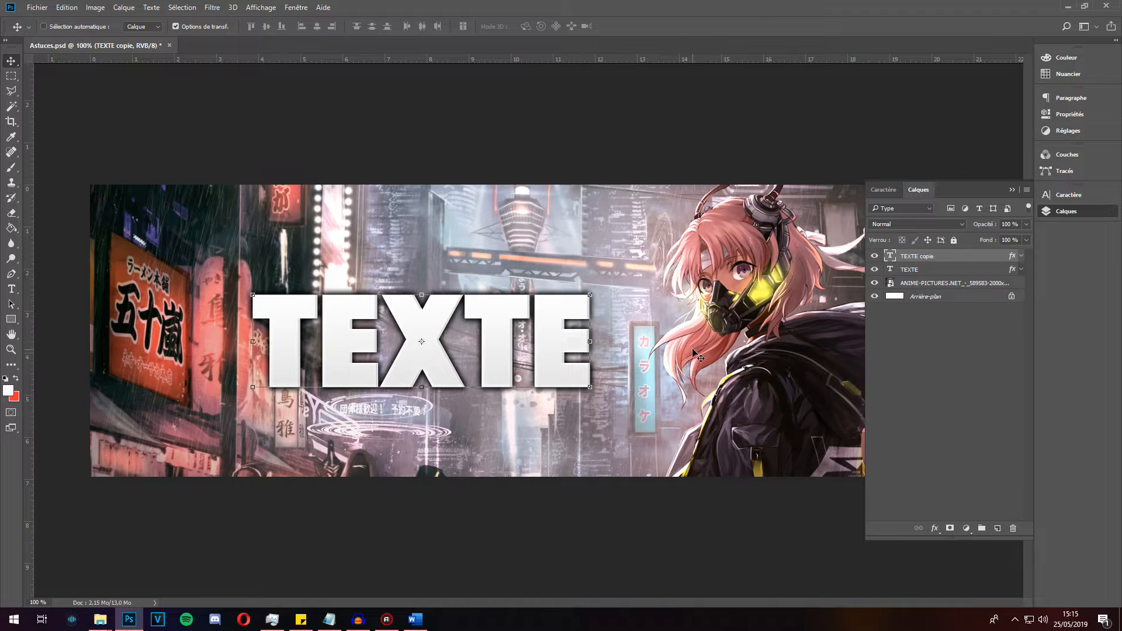
Nudge the original TEXTE layer a few pixels down beneath TEXTE copie to give the lettering a thickness edge.
left_click(922, 273)
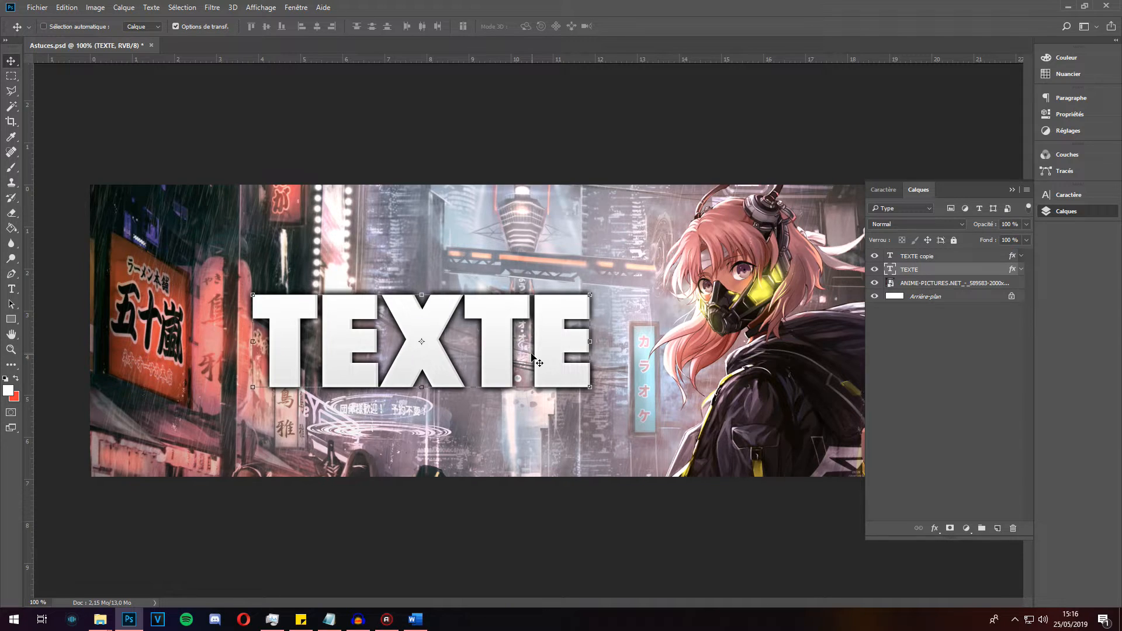
key("Down")
key("Down")
key("Down")
key("Down")
key("Down")
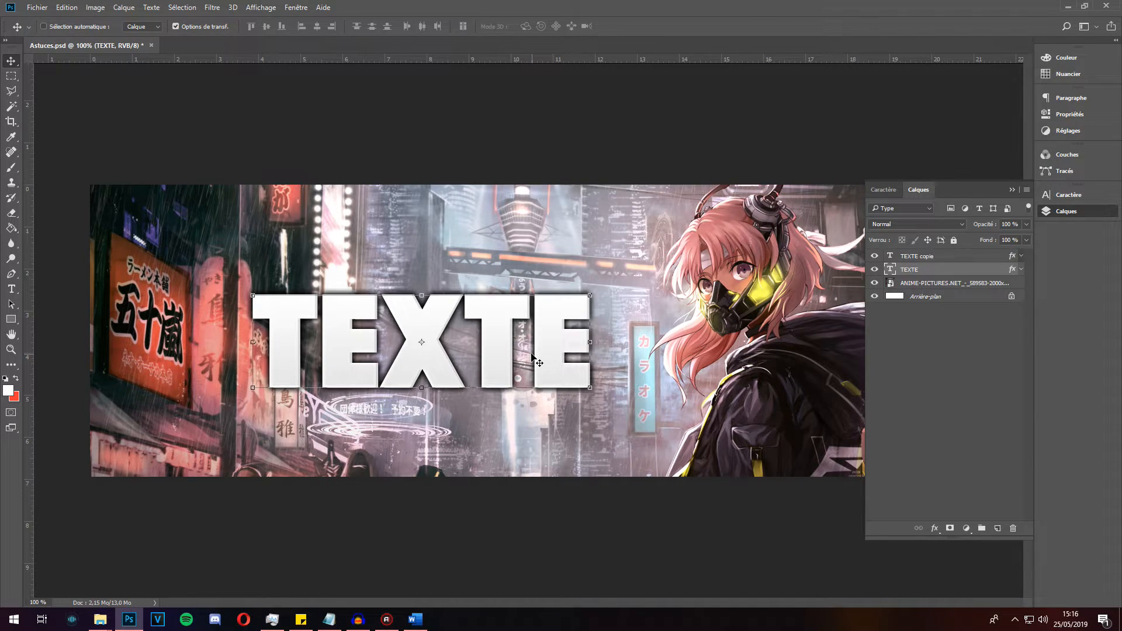
key("Up")
key("Up")
key("Up")
key("Up")
key("Up")
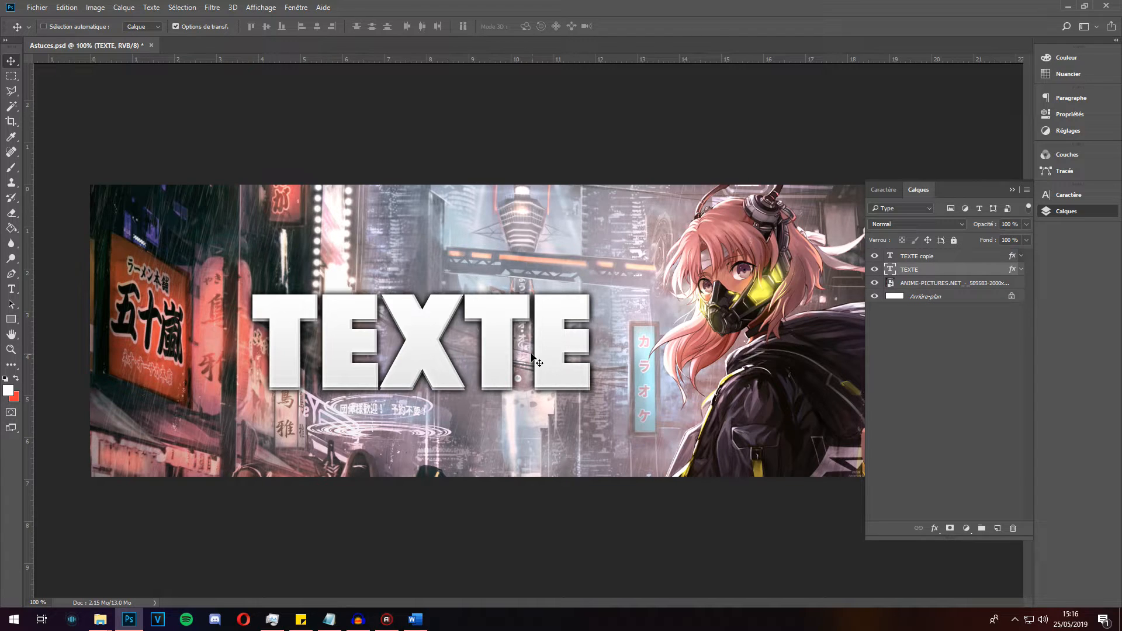
key("Down")
key("Down")
key("Down")
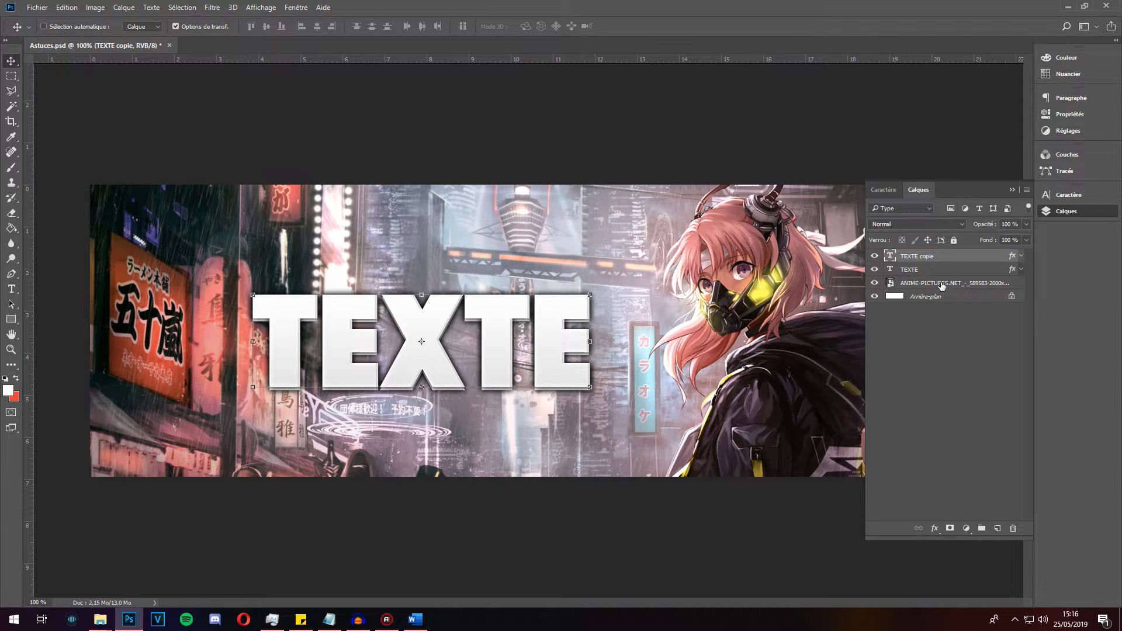
Try a radial blur in Zoom mode with value 10 on the anime picture layer, and undo it.
left_click(940, 284)
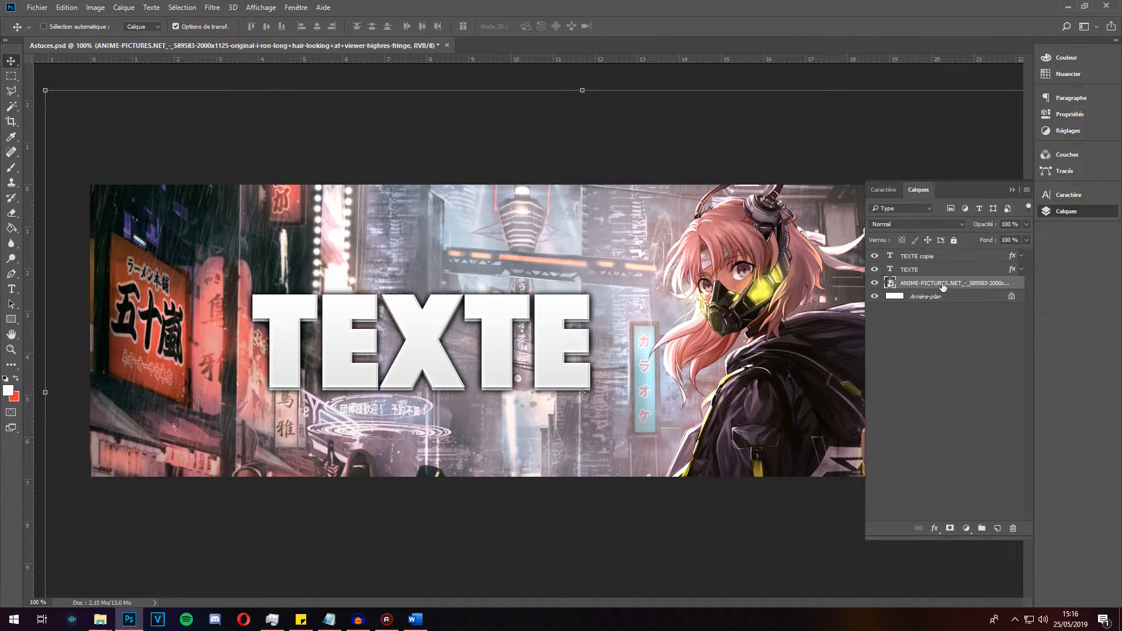
left_click(214, 8)
mouse_move(235, 170)
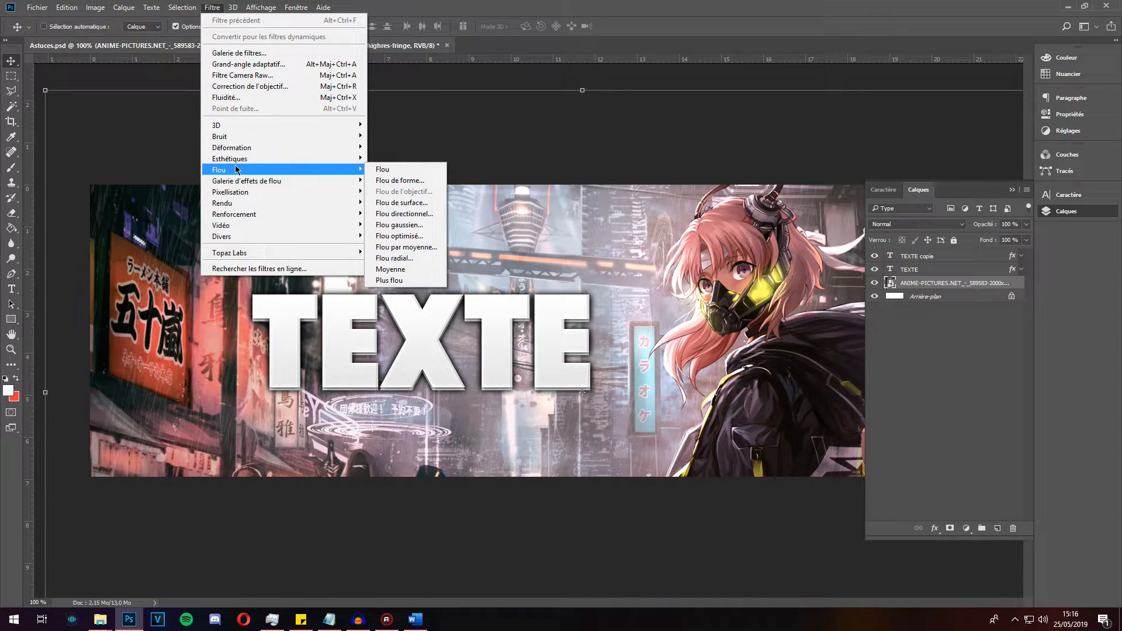
left_click(406, 257)
left_click(497, 239)
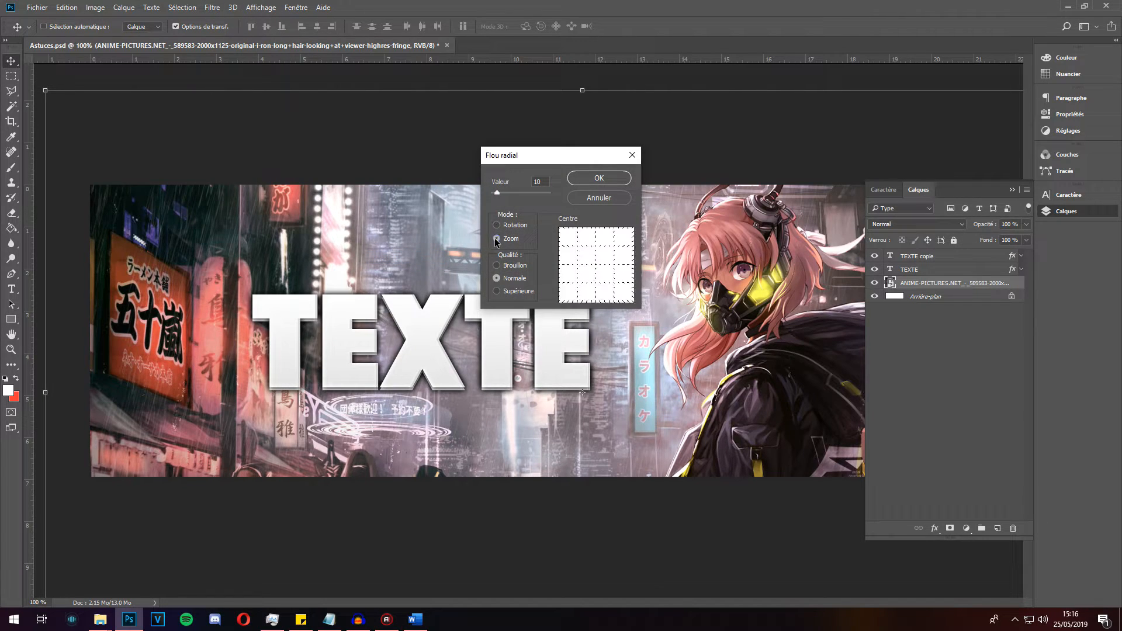
left_click(587, 184)
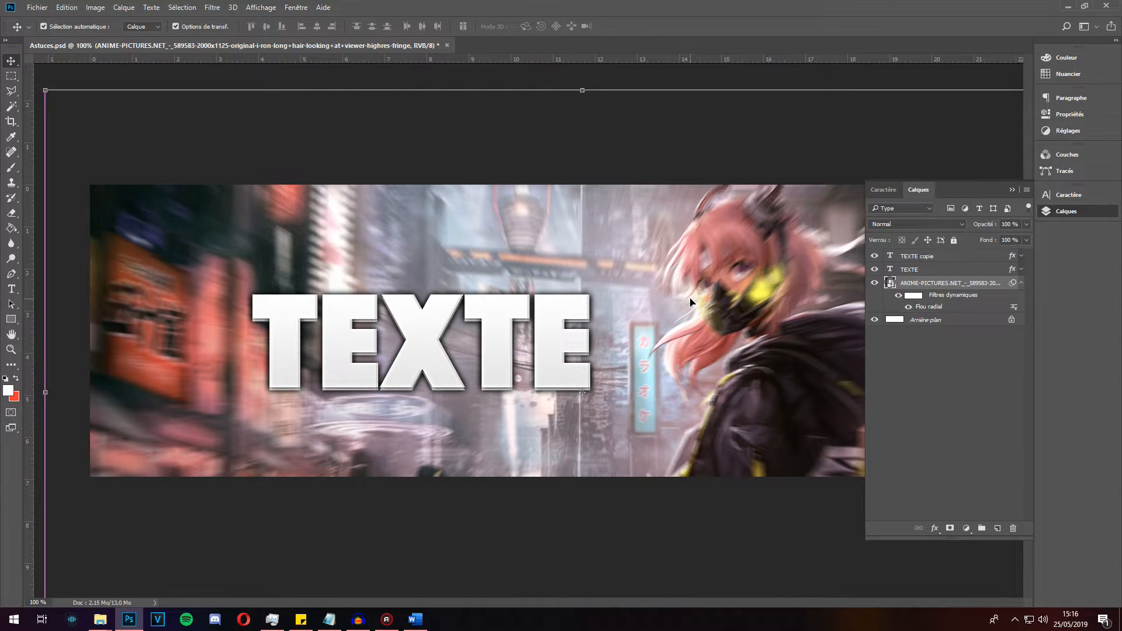
key("ctrl+z")
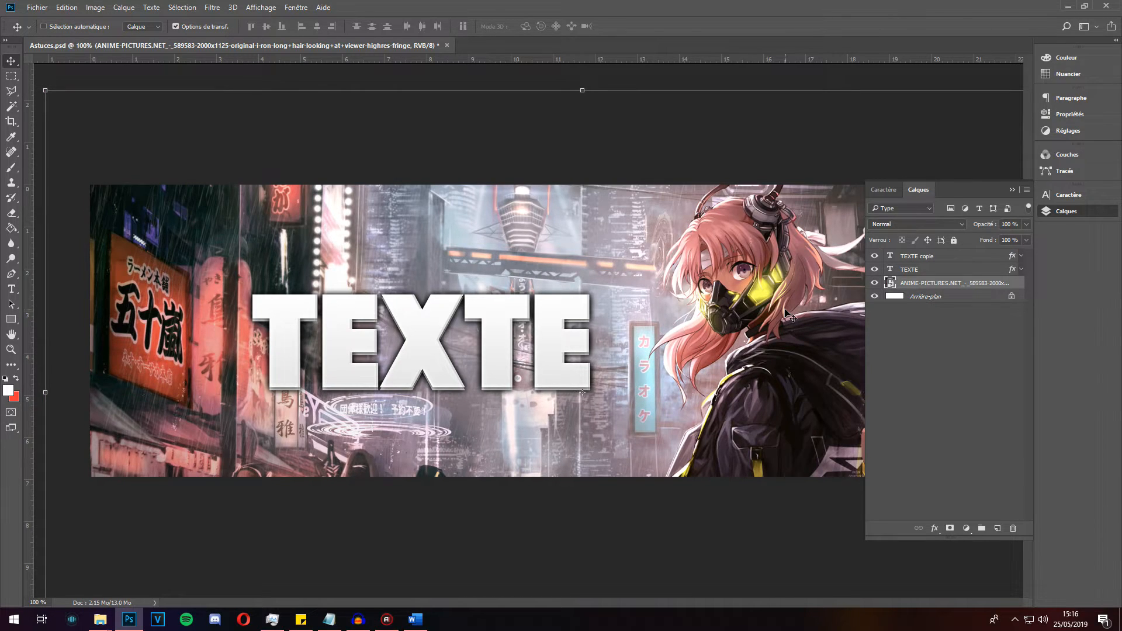
Duplicate the TEXTE and TEXTE copie layers together.
left_click(928, 268)
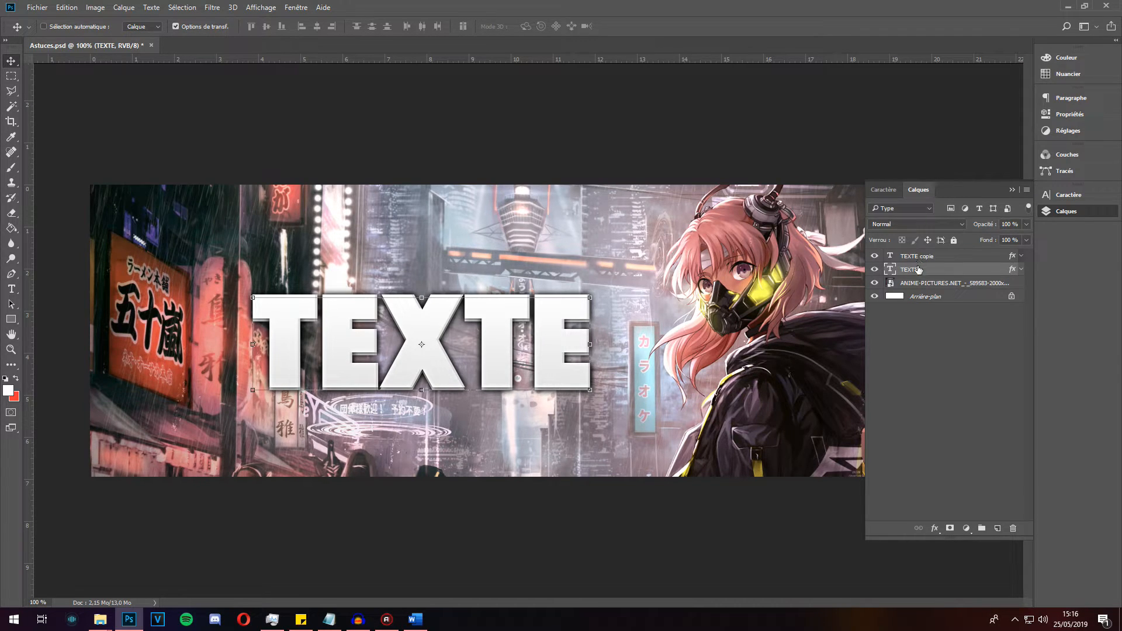
key("ctrl")
left_click(930, 257, "ctrl")
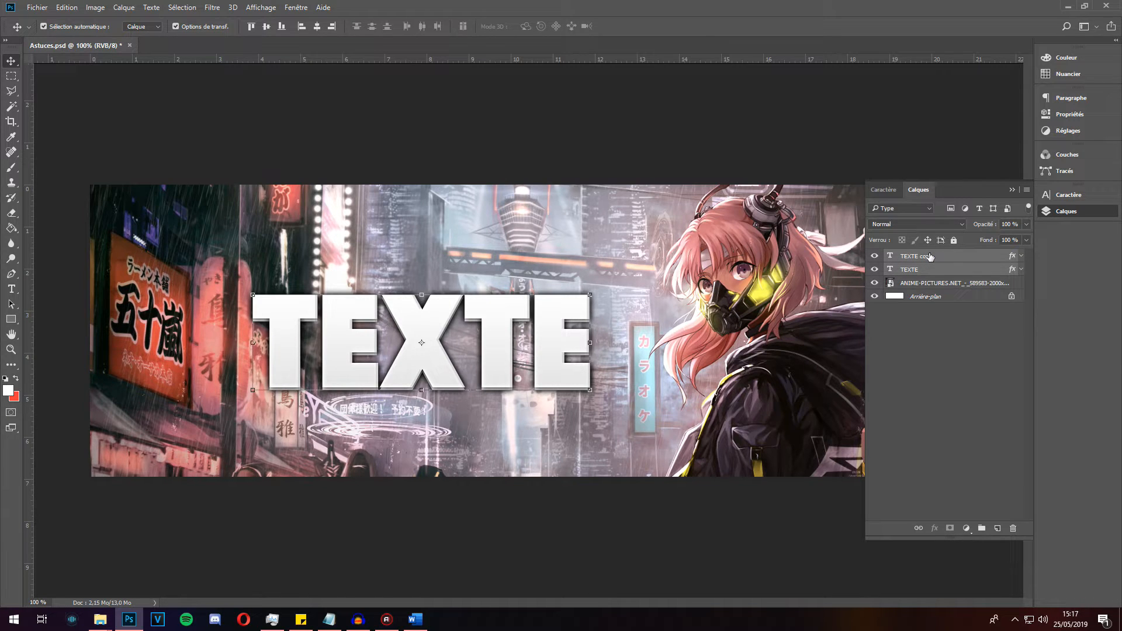
key("ctrl+j")
Convert the duplicated text layers into one smart object and place it below the original TEXTE layer.
right_click(931, 257)
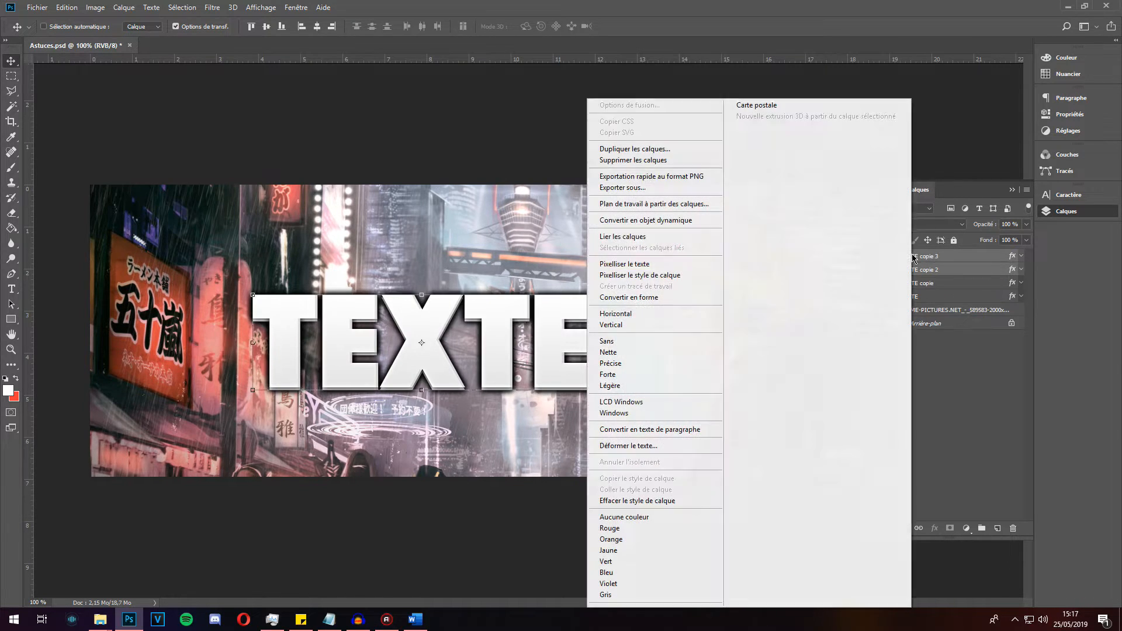
left_click(625, 223)
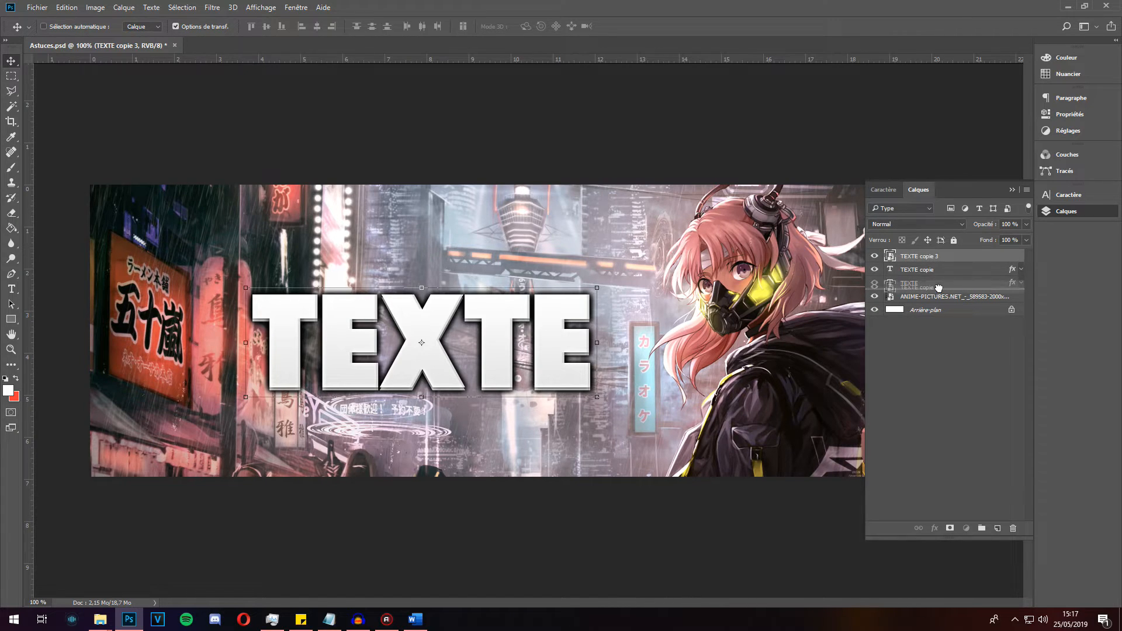
left_click_drag(555, 327, 758, 297)
key("ctrl+z")
Apply a directional blur to the TEXTE copie 3 smart object with an angle of 0° and a distance of 162 pixels.
left_click(209, 7)
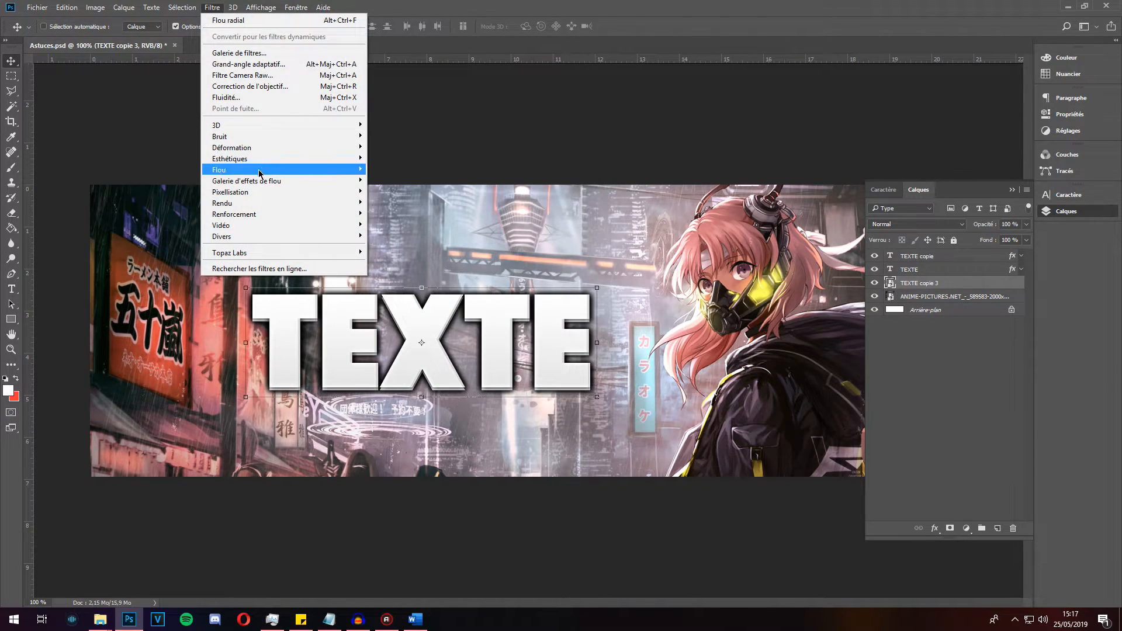
mouse_move(258, 171)
left_click(403, 214)
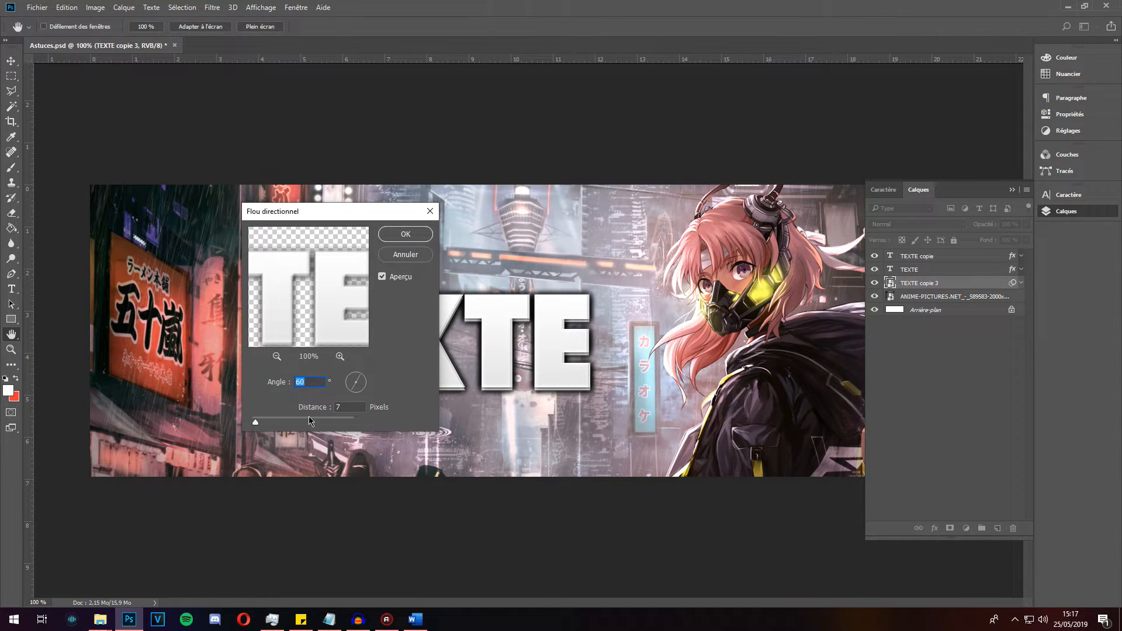
type("0")
left_click_drag(255, 422, 299, 422)
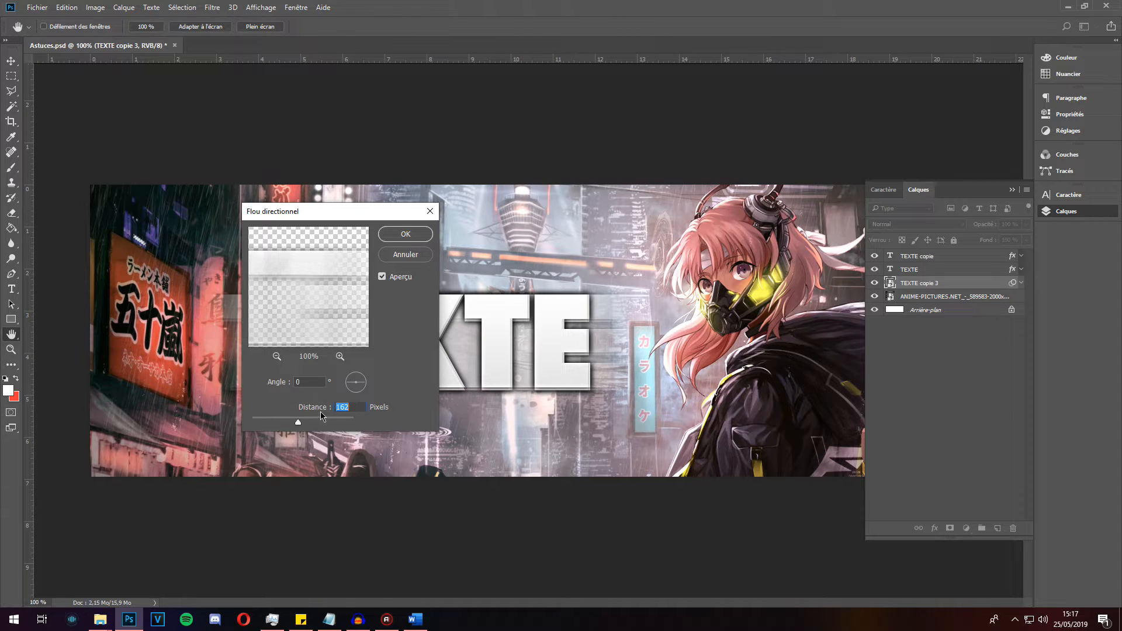
left_click(404, 234)
key("v")
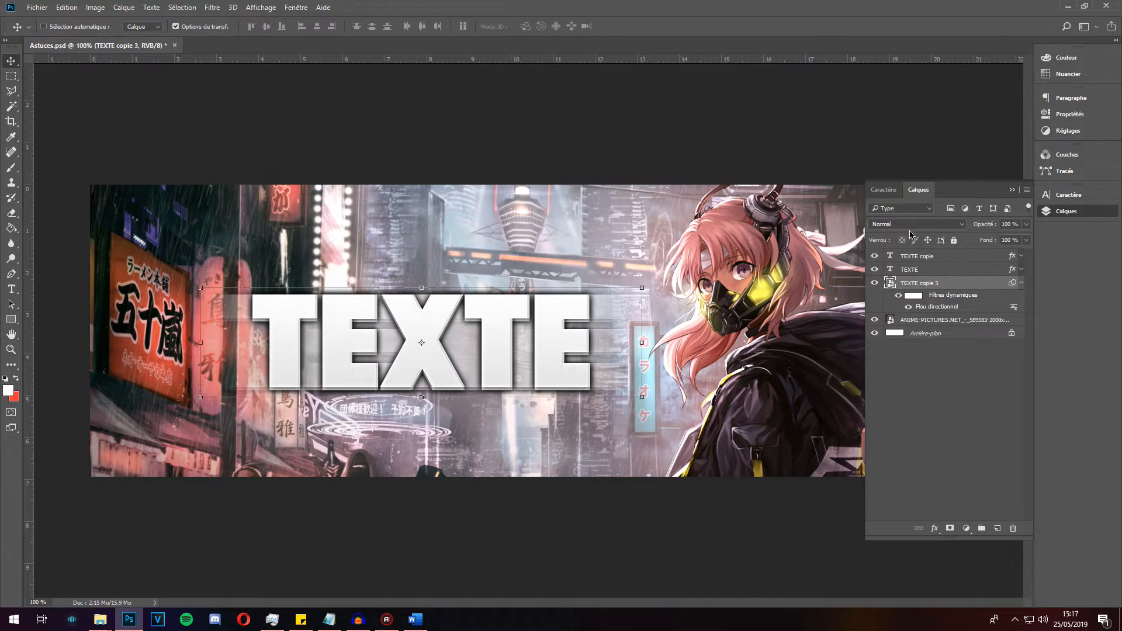
Set the blurred TEXTE copie 3 layer to the Incrustation blend mode at 52% opacity, and compare with it hidden.
left_click(947, 224)
left_click(895, 339)
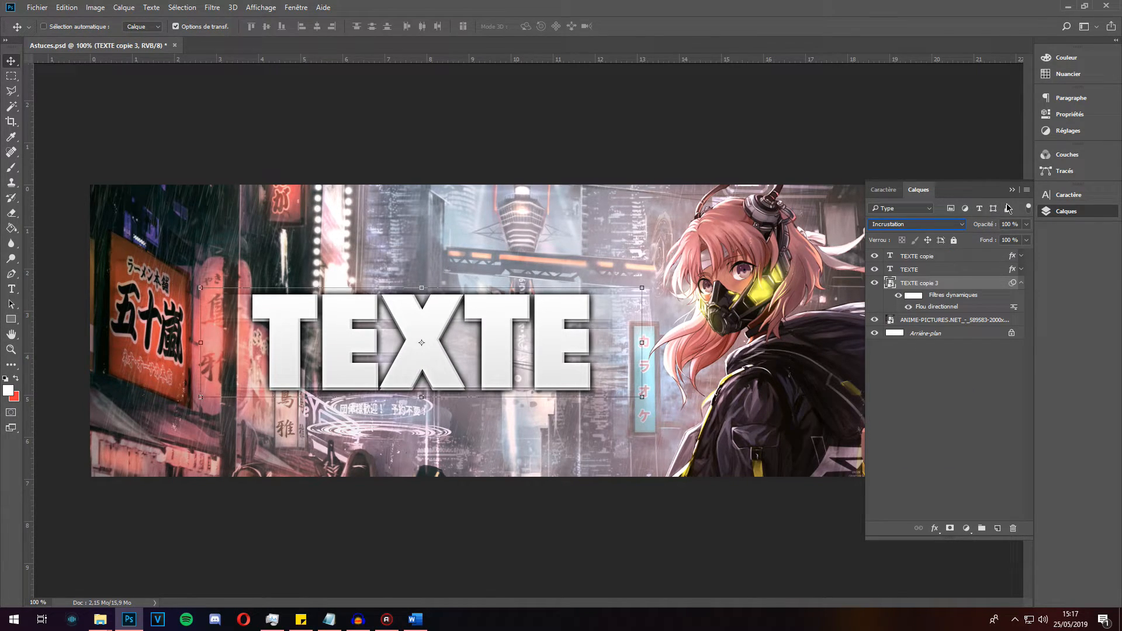
left_click(1026, 224)
left_click_drag(1027, 238, 1000, 239)
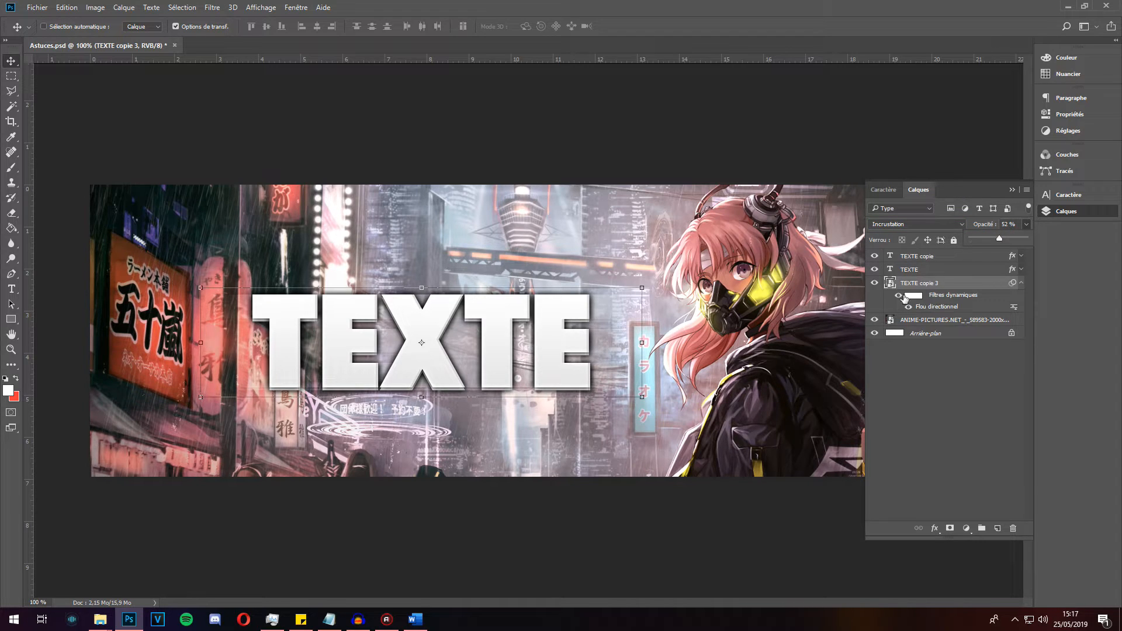
left_click(916, 285)
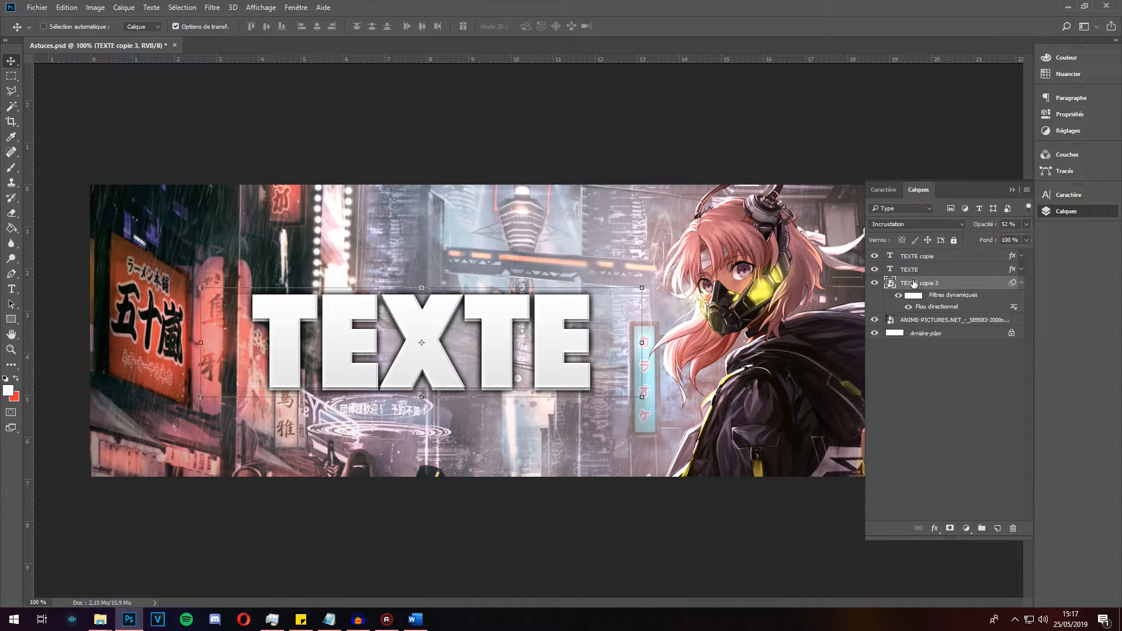
left_click(872, 284)
left_click(873, 284)
Zoom in and out on the banner to inspect the lettering and background up close.
scroll(552, 243, "up", 5, "alt")
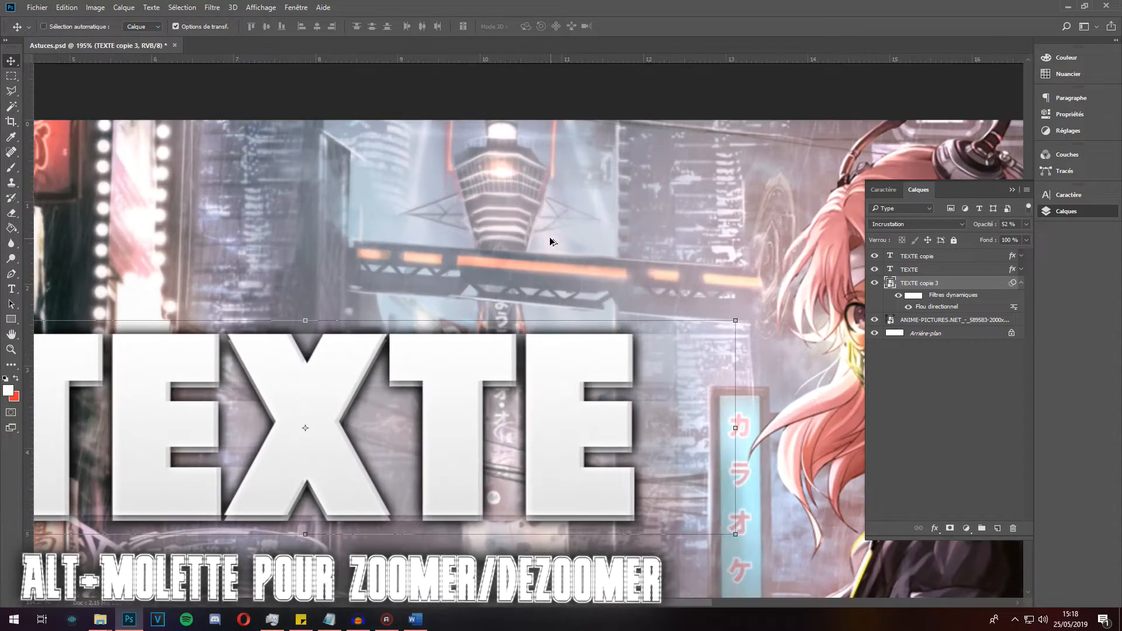
scroll(553, 242, "down", 3, "alt")
scroll(549, 237, "up", 5, "alt")
scroll(549, 237, "down", 4, "alt")
scroll(548, 250, "up", 5, "alt")
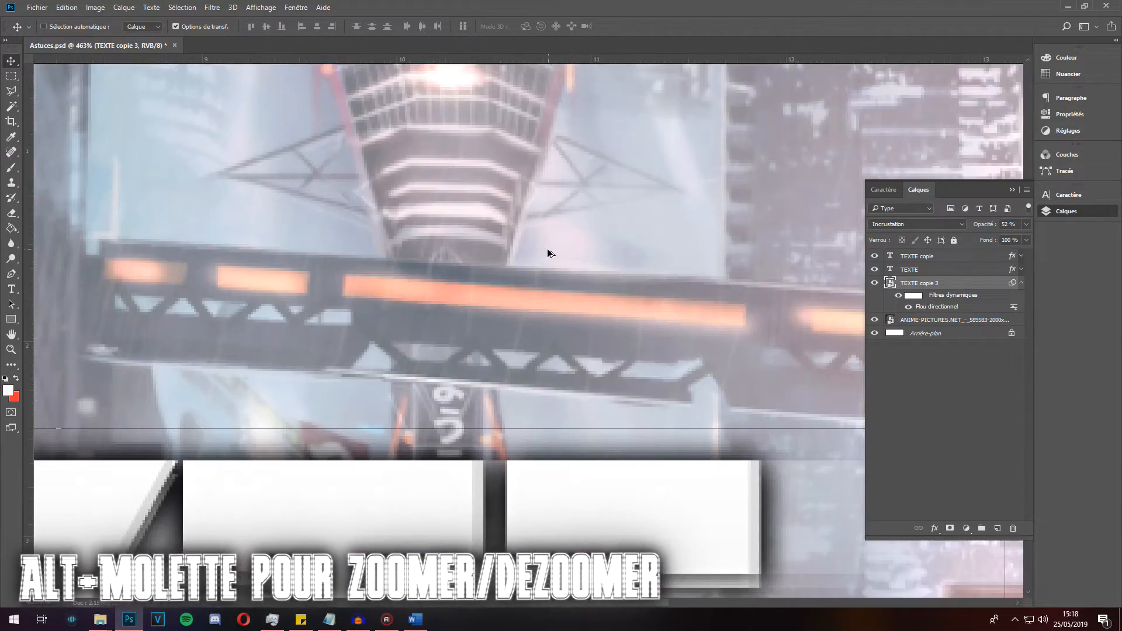
scroll(548, 252, "down", 5, "alt")
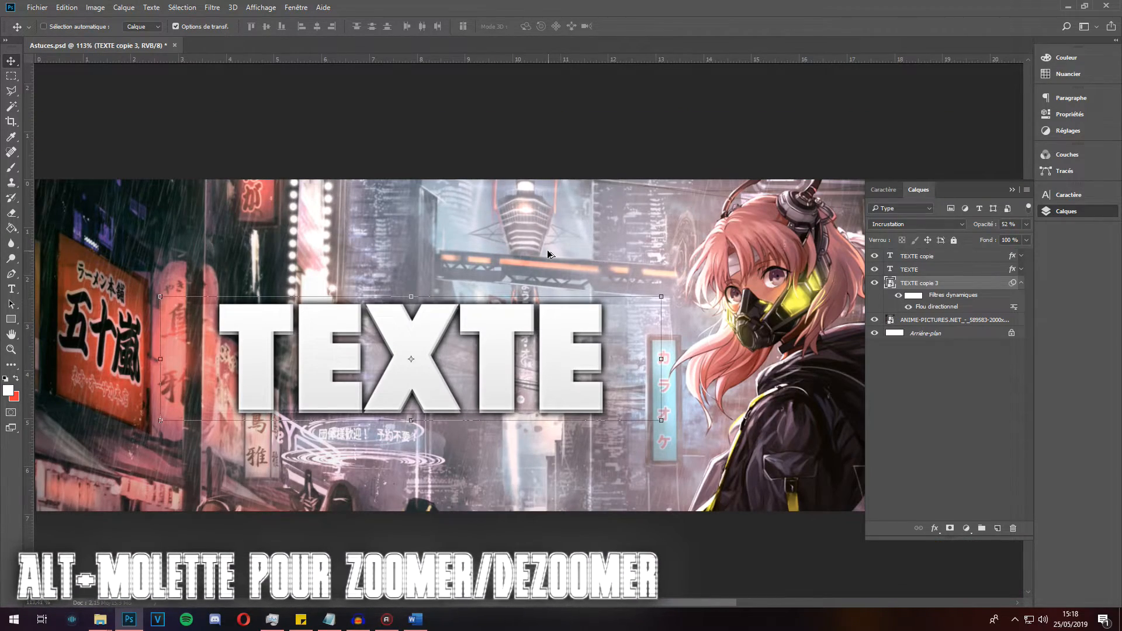
scroll(548, 253, "up", 6, "alt")
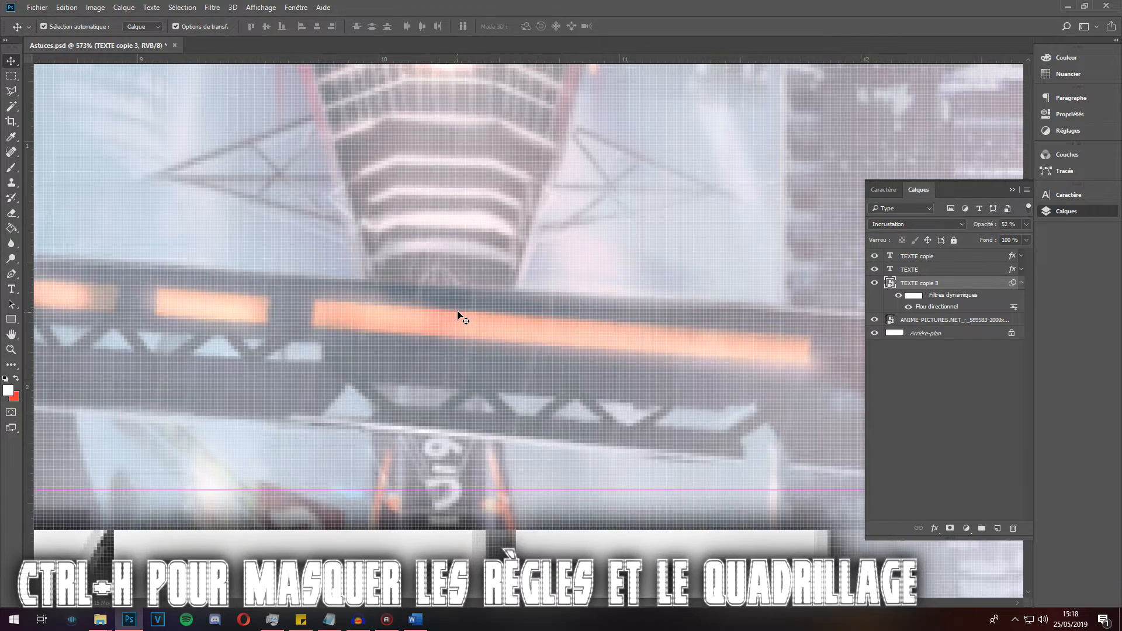
Toggle the pixel grid and other overlays off and back on.
key("ctrl+h")
key("ctrl+h")
key("ctrl+h")
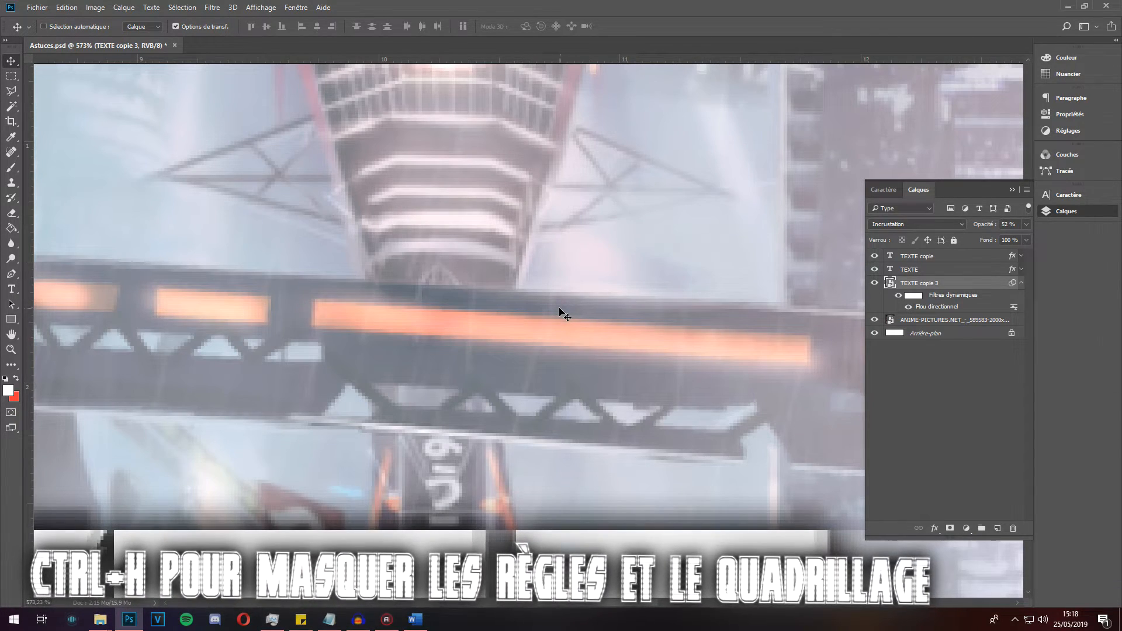
key("ctrl+h")
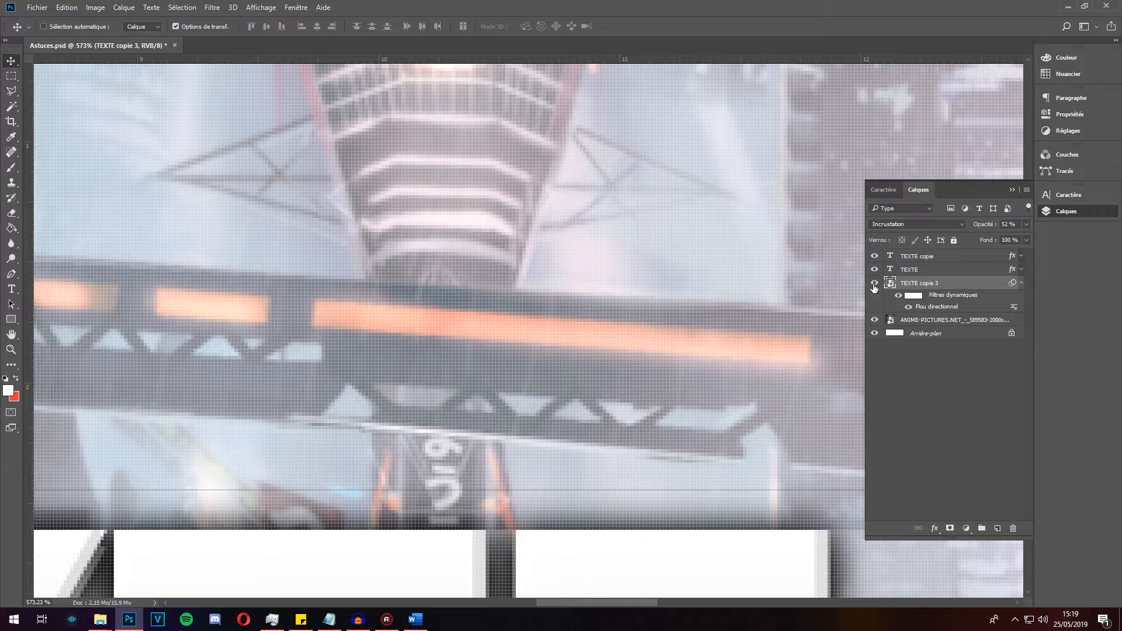
Add an empty layer above TEXTE copie and set up a soft round brush of 69 px.
left_click(918, 258)
left_click(998, 528)
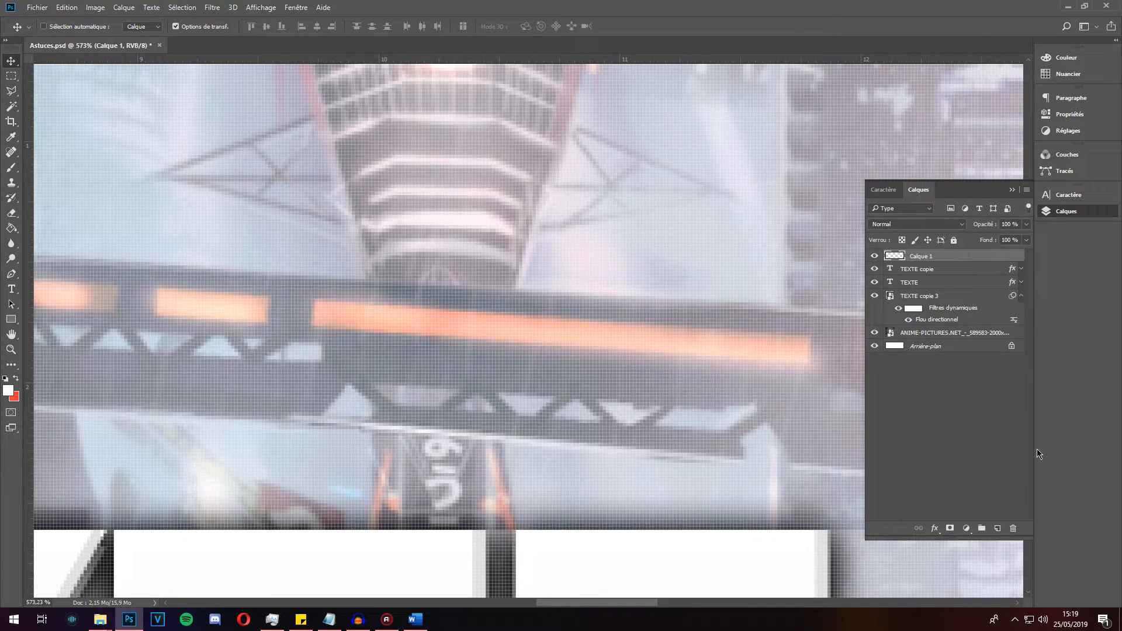
left_click(11, 169)
scroll(468, 216, "down", 6)
right_click(482, 212)
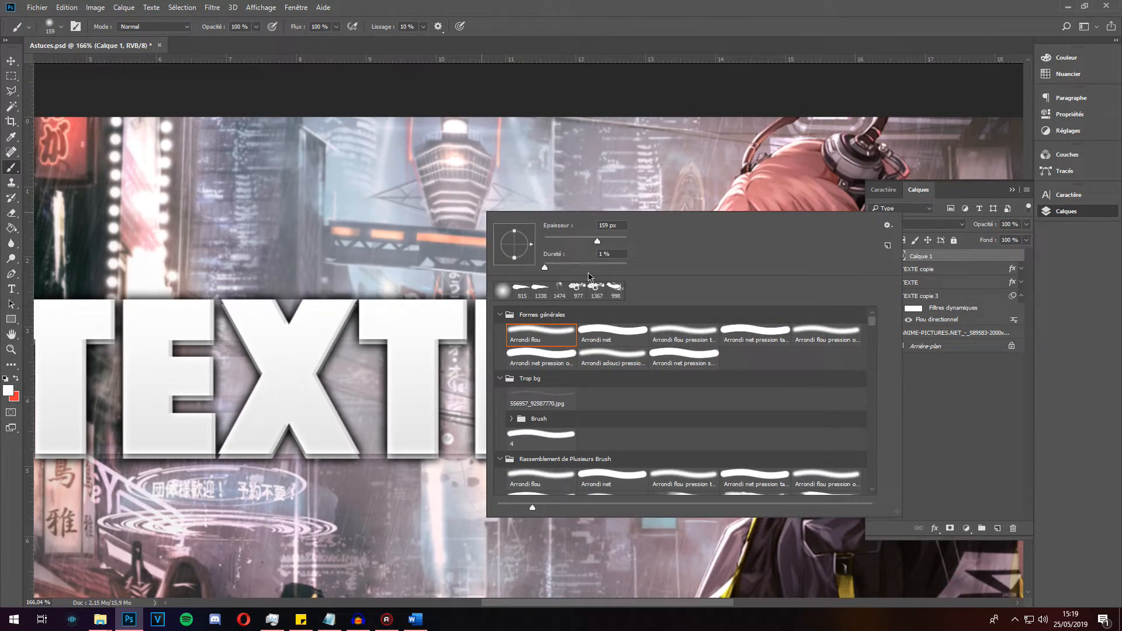
left_click(573, 242)
right_click(337, 203)
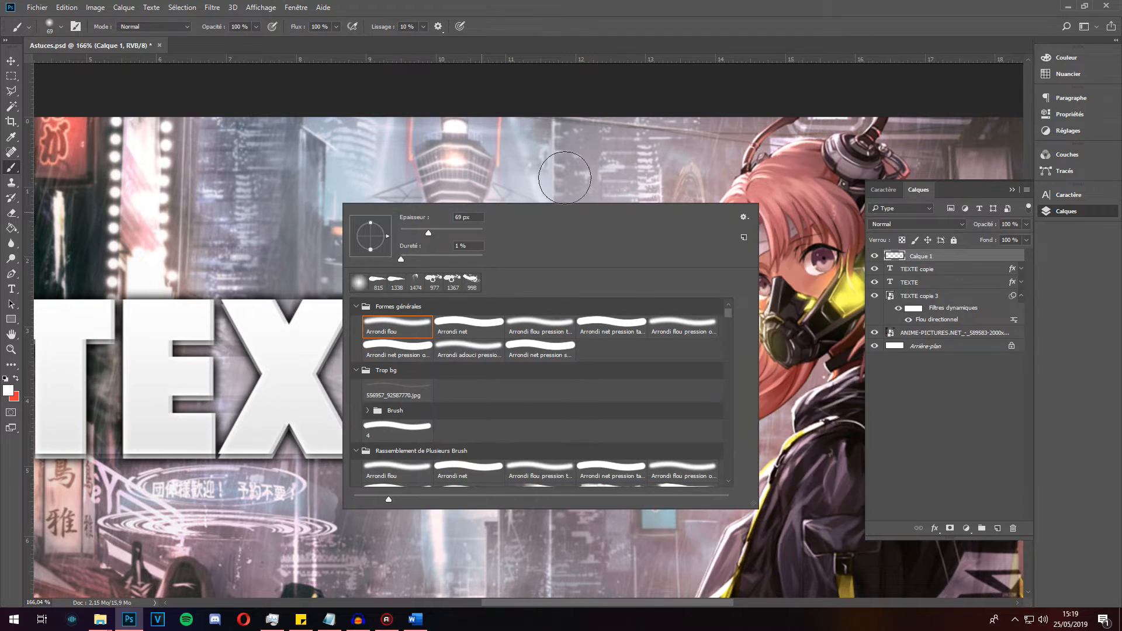
left_click(610, 97)
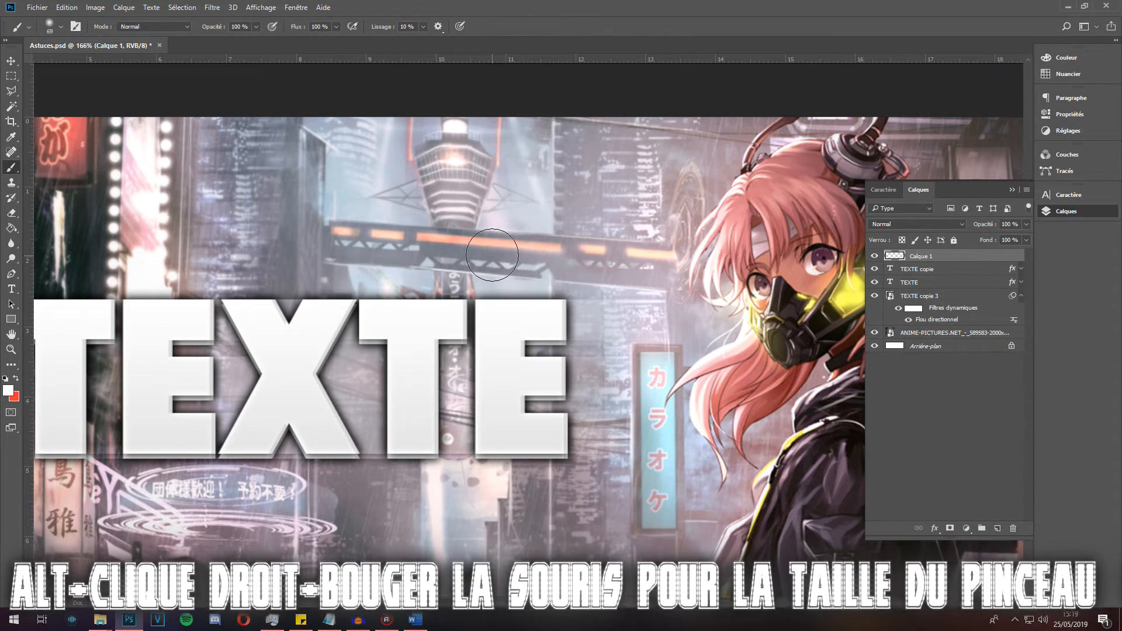
Enlarge the brush to 137 px directly on the canvas, and reduce its size to 96 px.
mouse_move(493, 256)
left_mouse_down()
mouse_move(517, 260)
mouse_move(288, 255)
mouse_move(606, 262)
mouse_move(401, 262)
left_mouse_up()
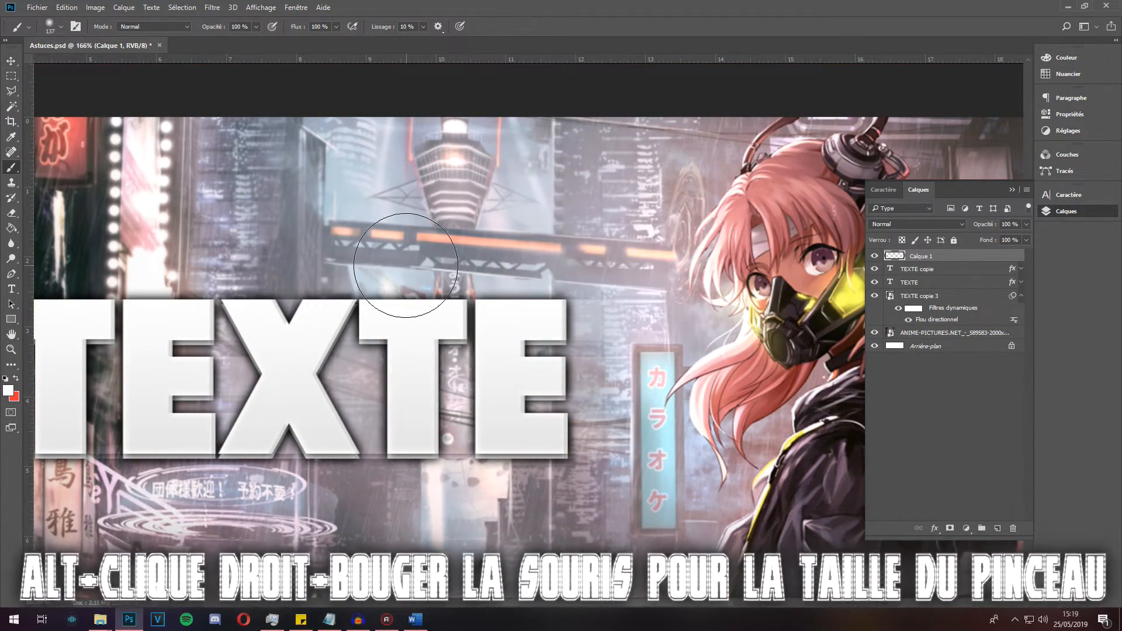
right_click(338, 264)
left_click(439, 294)
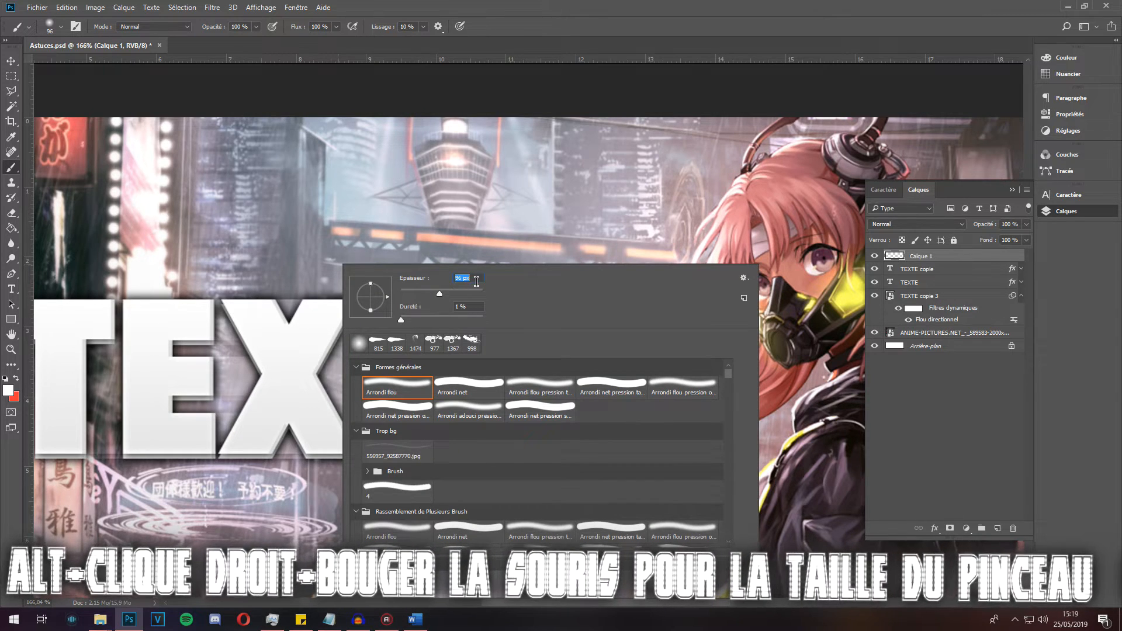
Close the brush settings and compare the banner at 100 % zoom with the view fitted to the screen.
left_click(316, 132)
left_click(11, 349)
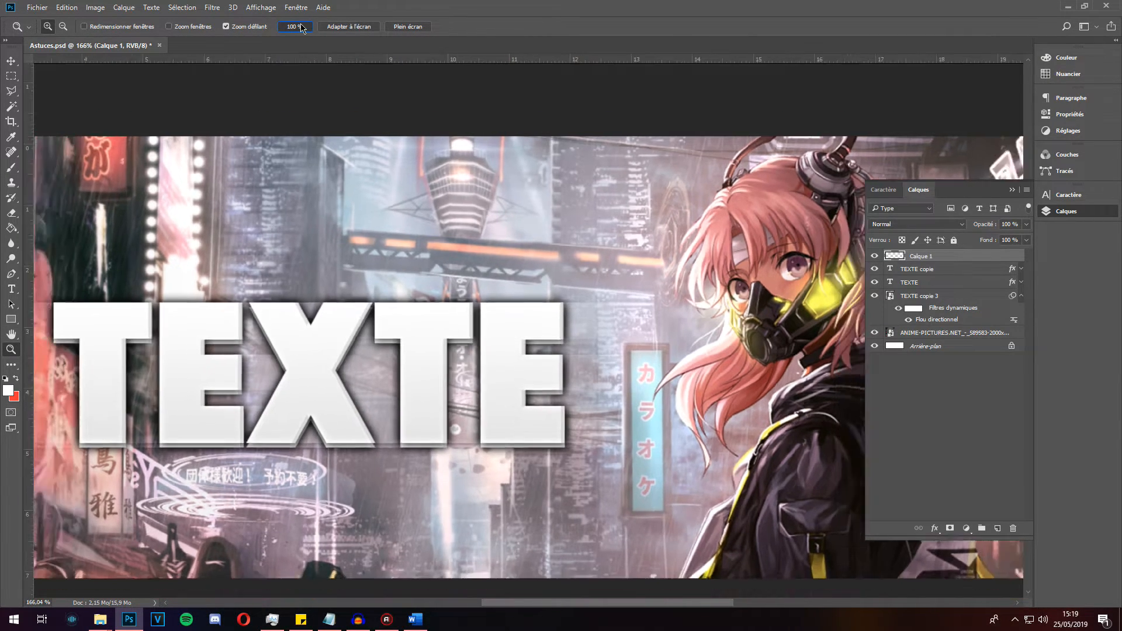
left_click(306, 27)
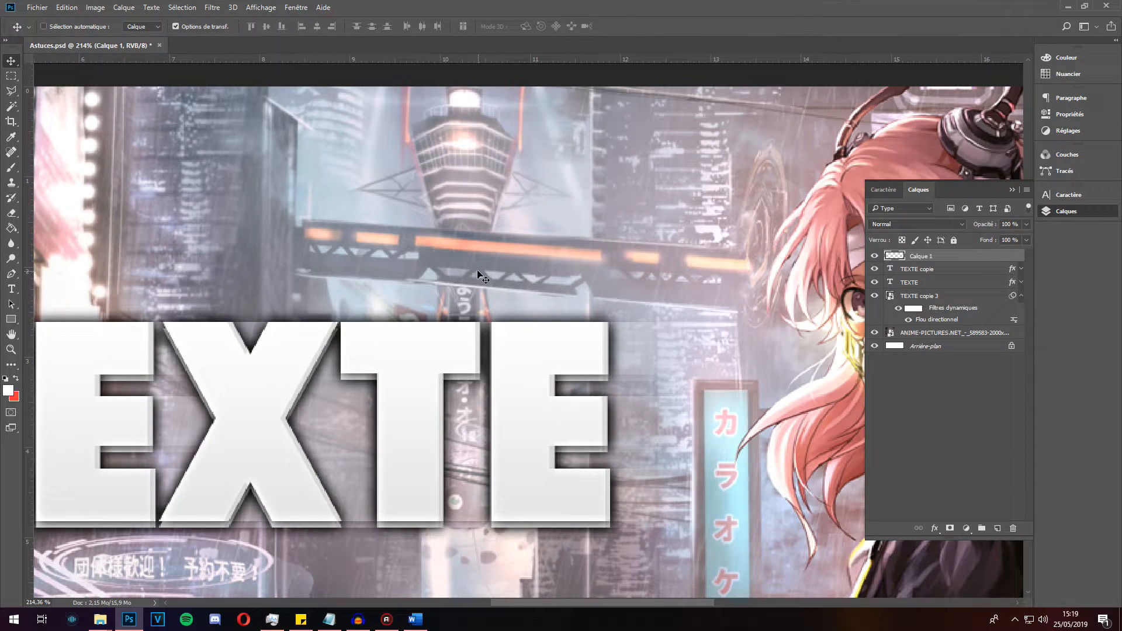
scroll(529, 245, "down", 4)
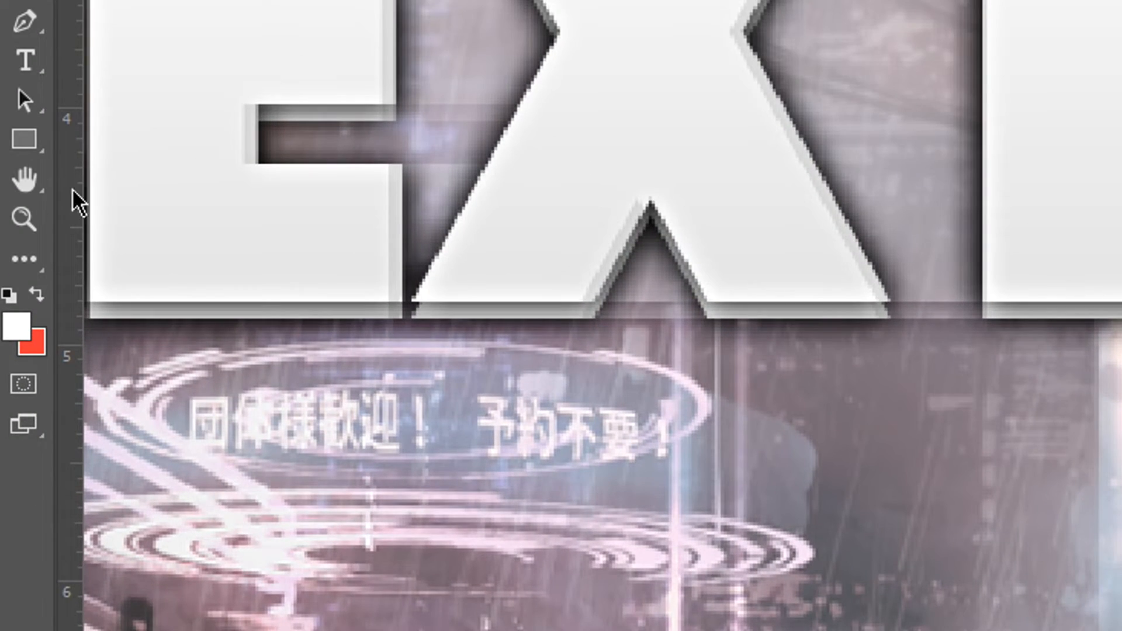
left_click(10, 349)
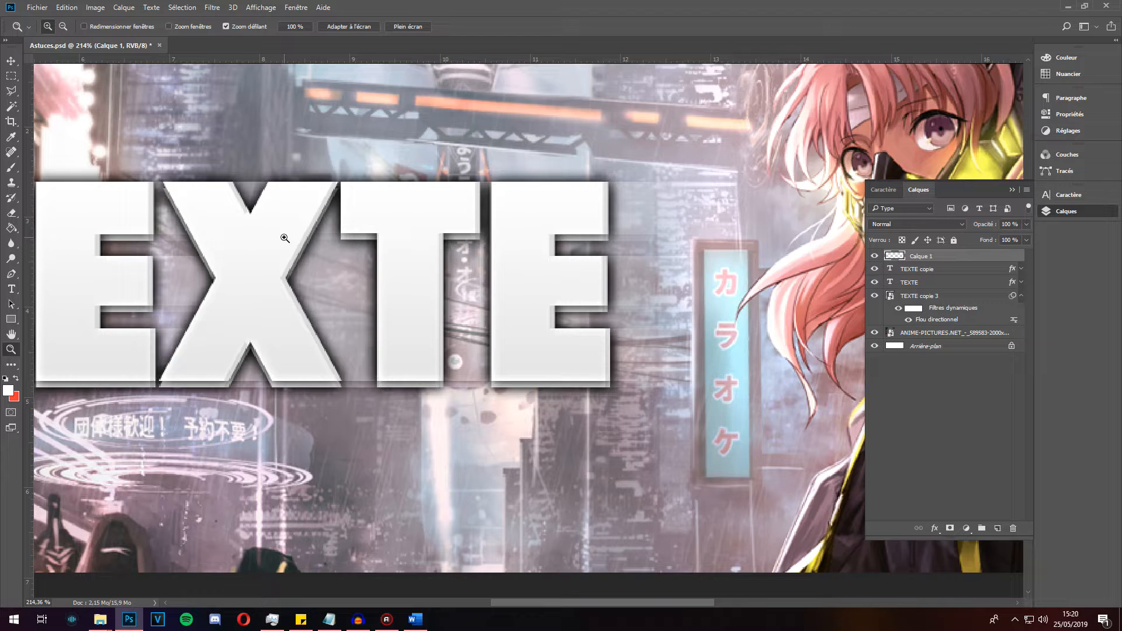
left_click(298, 23)
type("100")
key("Return")
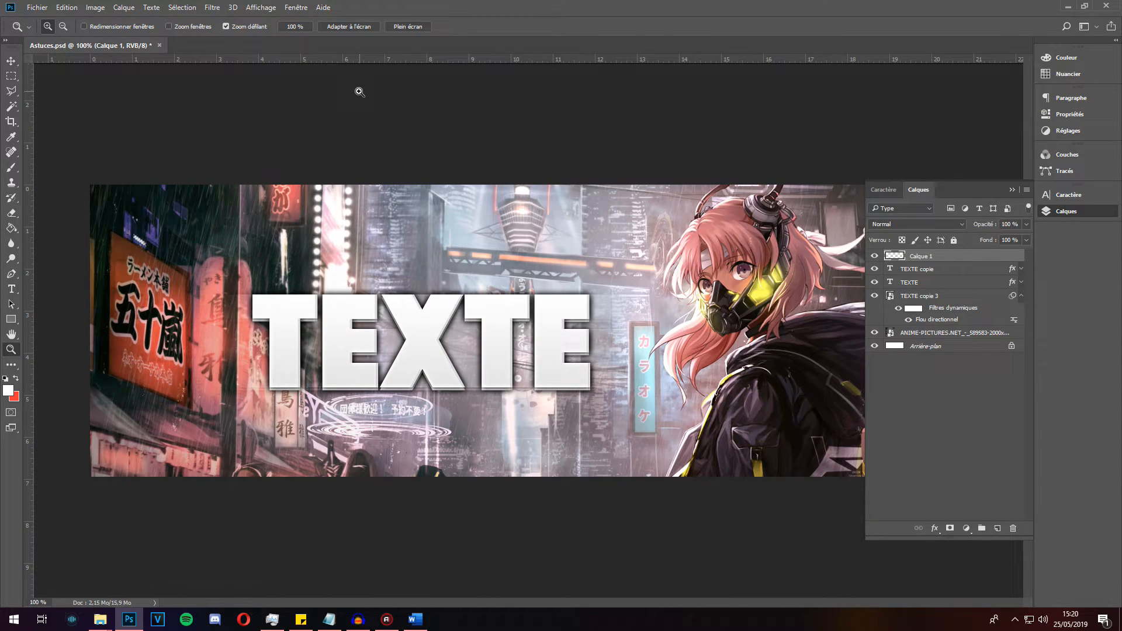
left_click(344, 27)
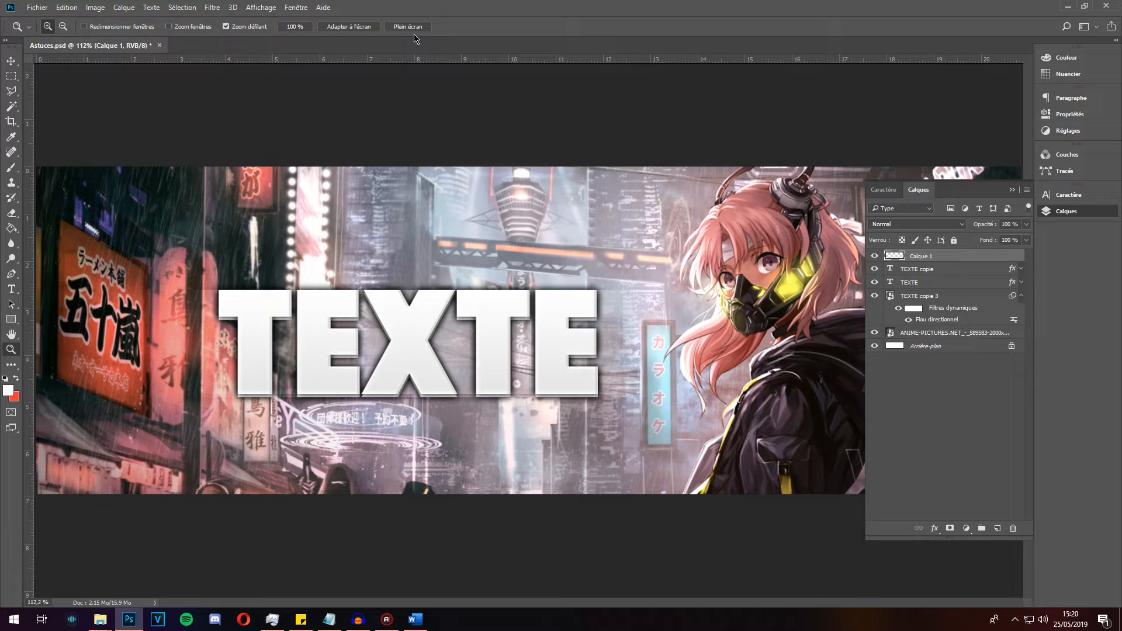
left_click(295, 27)
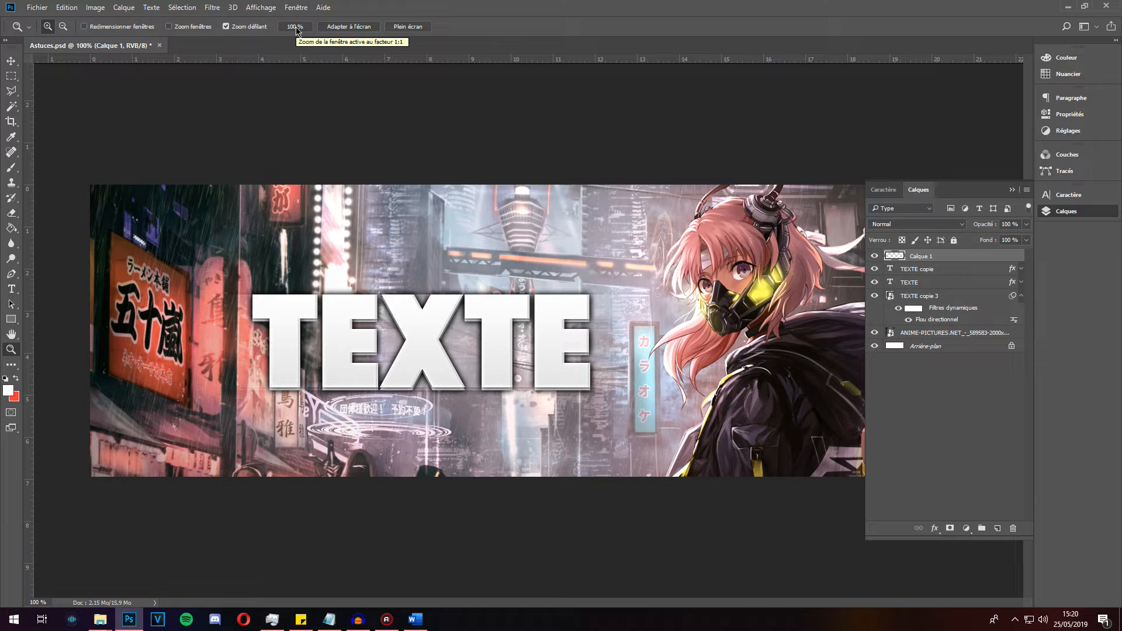
Select the Calque 1, TEXTE and Arrière-plan layers individually, and reduce the selection to Calque 1 alone.
key("v")
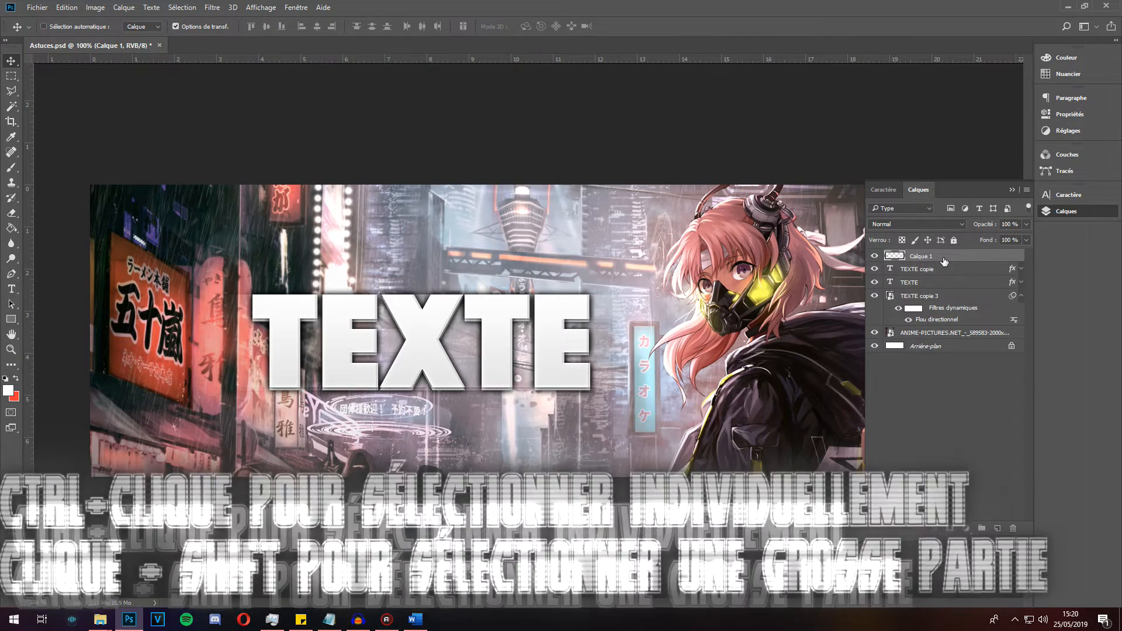
left_click(952, 284, "ctrl")
left_click(950, 349, "ctrl")
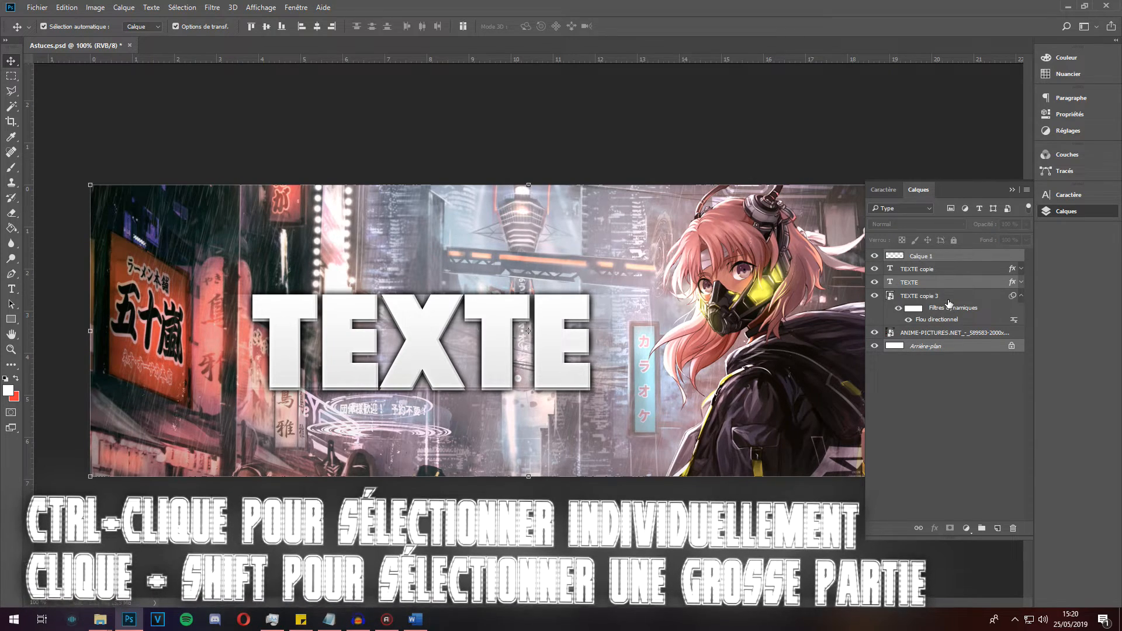
left_click(956, 258)
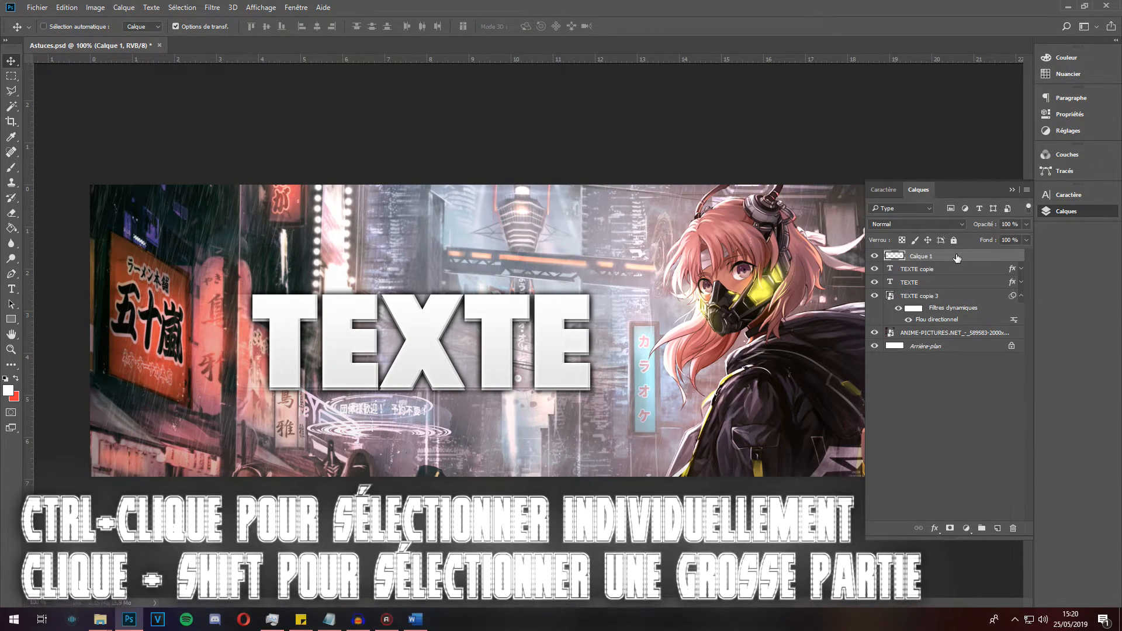
Select the layer range from Calque 1 to Arrière-plan and the range down to the anime picture, and reselect only Calque 1.
left_click(944, 347, "shift")
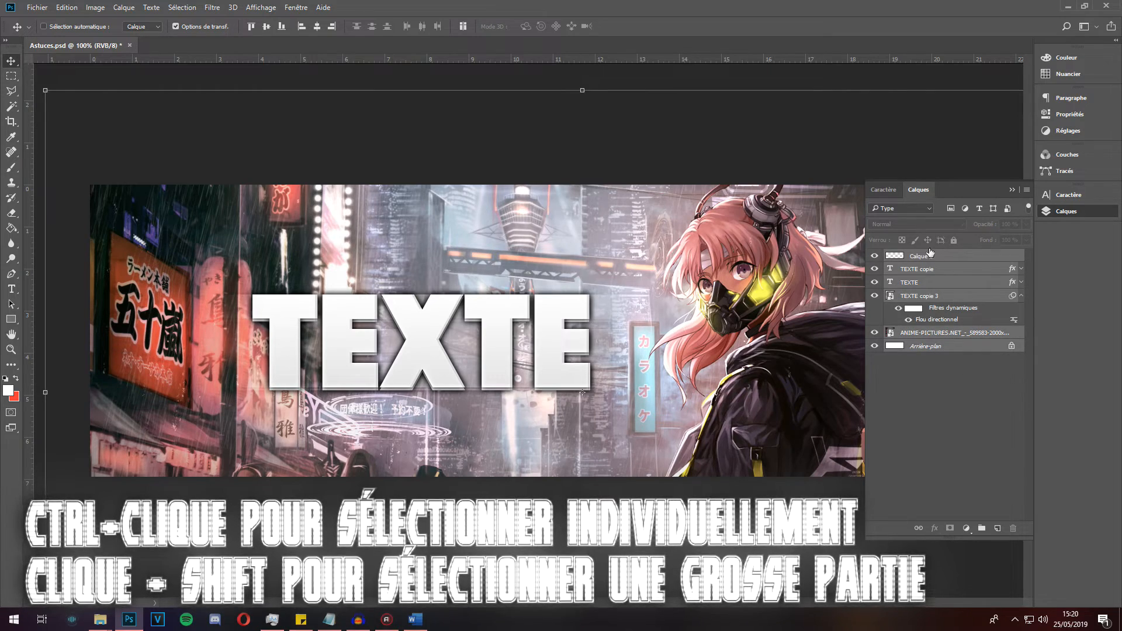
left_click(947, 258)
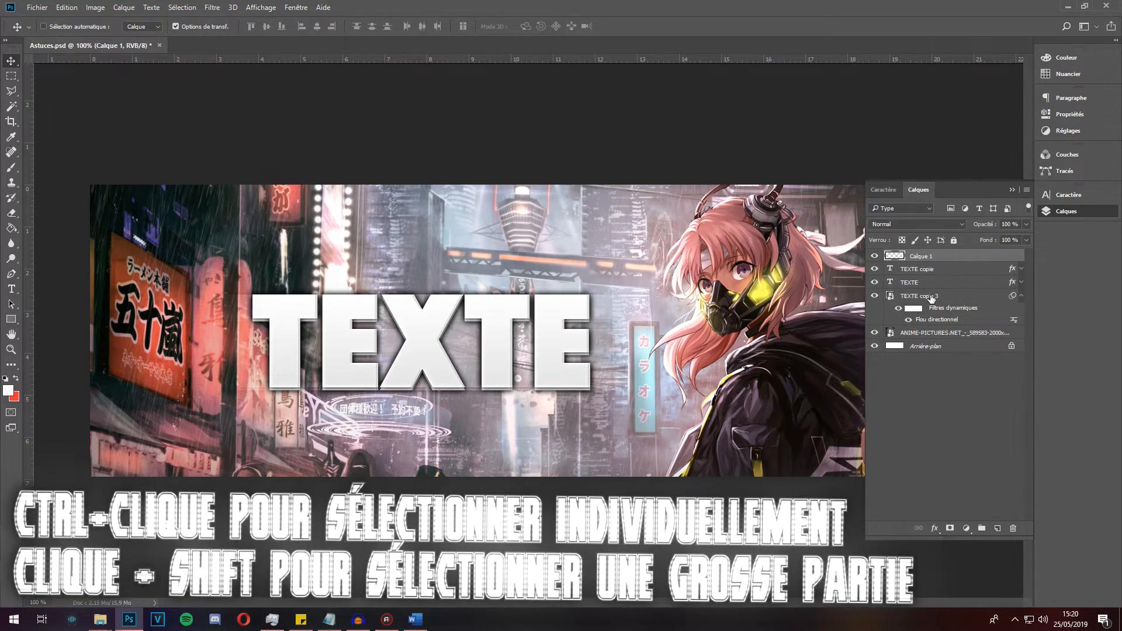
left_click(953, 334, "shift")
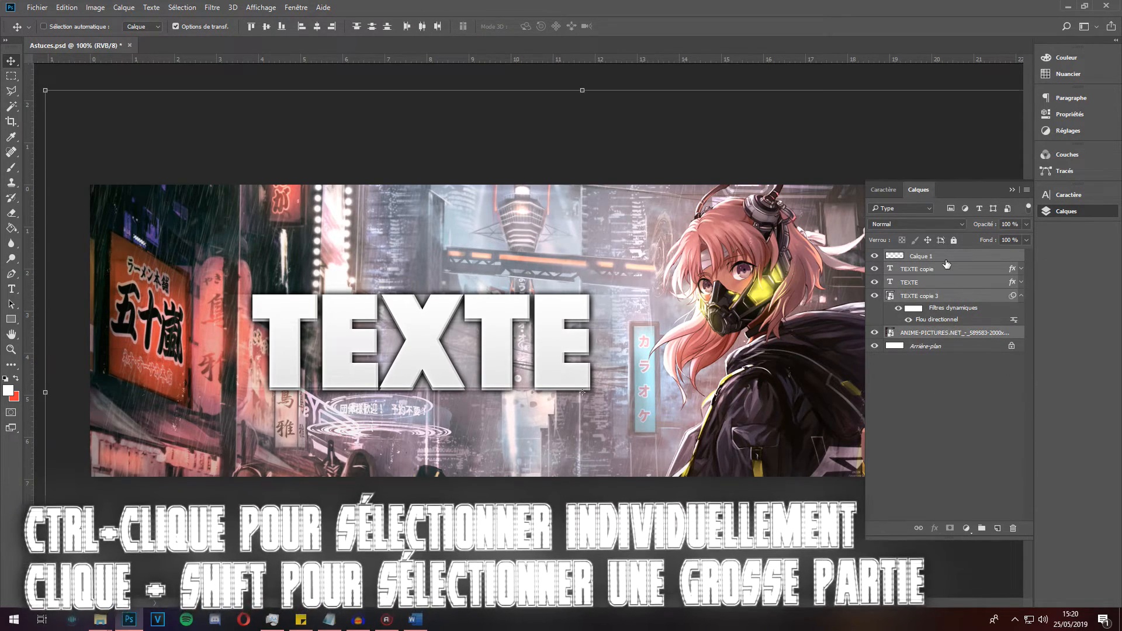
left_click(946, 260)
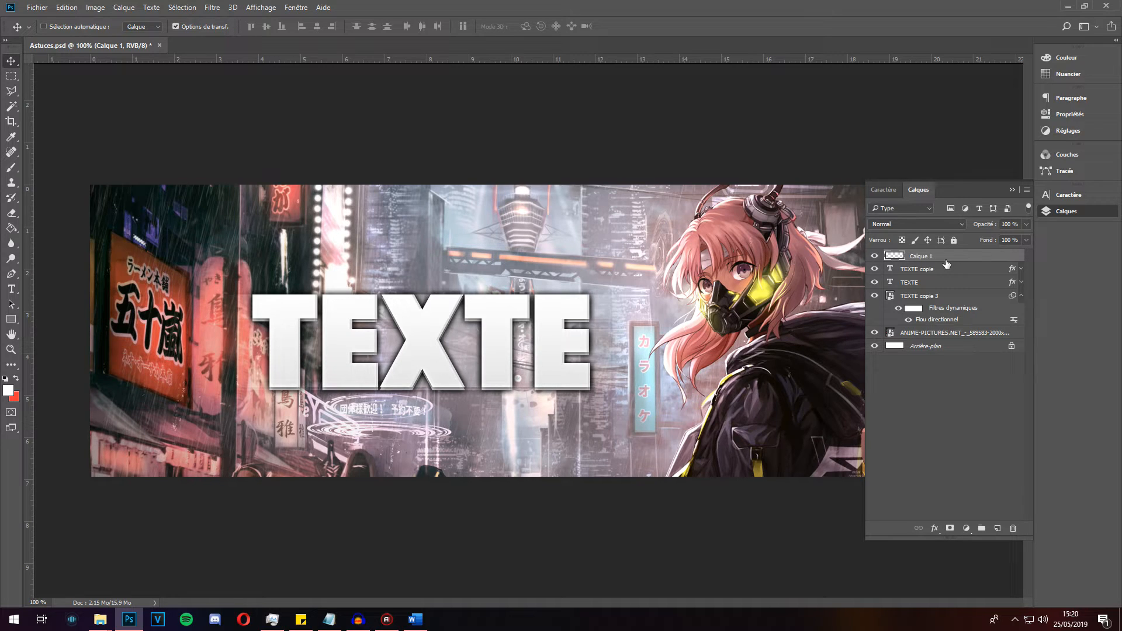
Activate the Brush tool, enlarge the brush to 304 px and set the foreground colour to black.
left_click(11, 168)
left_click_drag(400, 259, 446, 261)
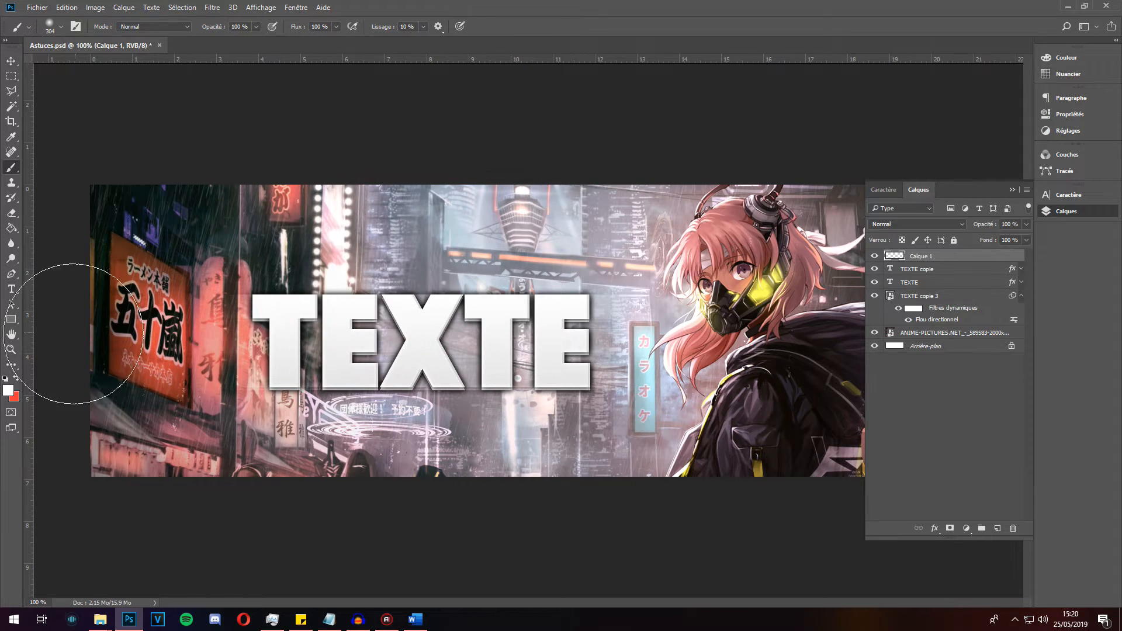
left_click(8, 390)
left_click_drag(906, 251, 992, 367)
left_click(1022, 108)
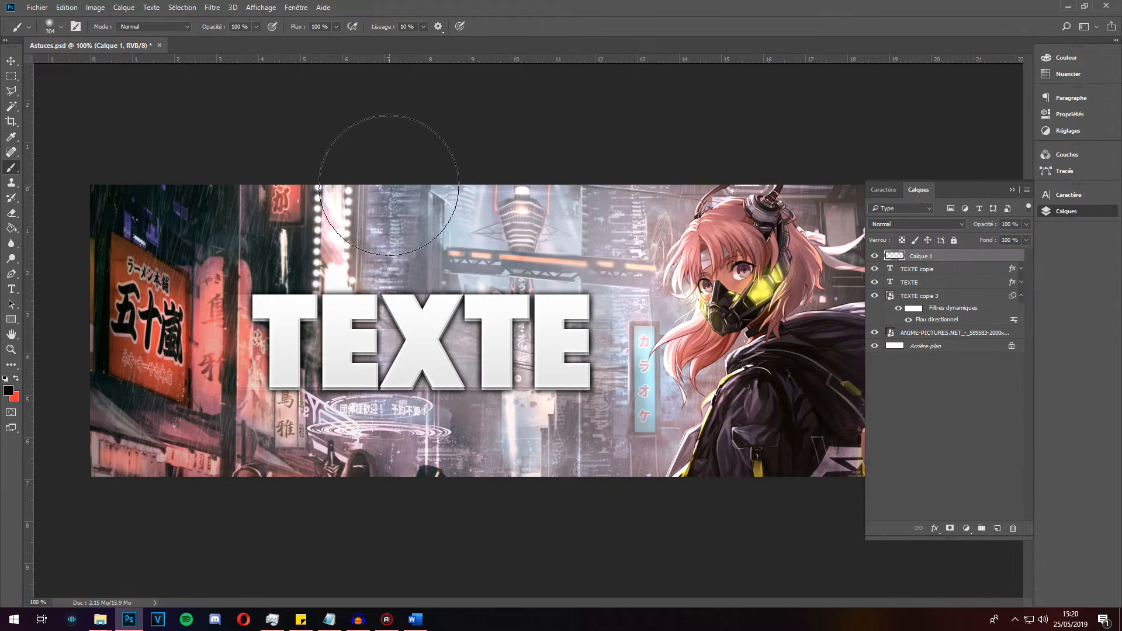
Reduce the brush to 243 px and try painting a straight black line from above the TEXTE lettering to the character.
right_click(398, 188)
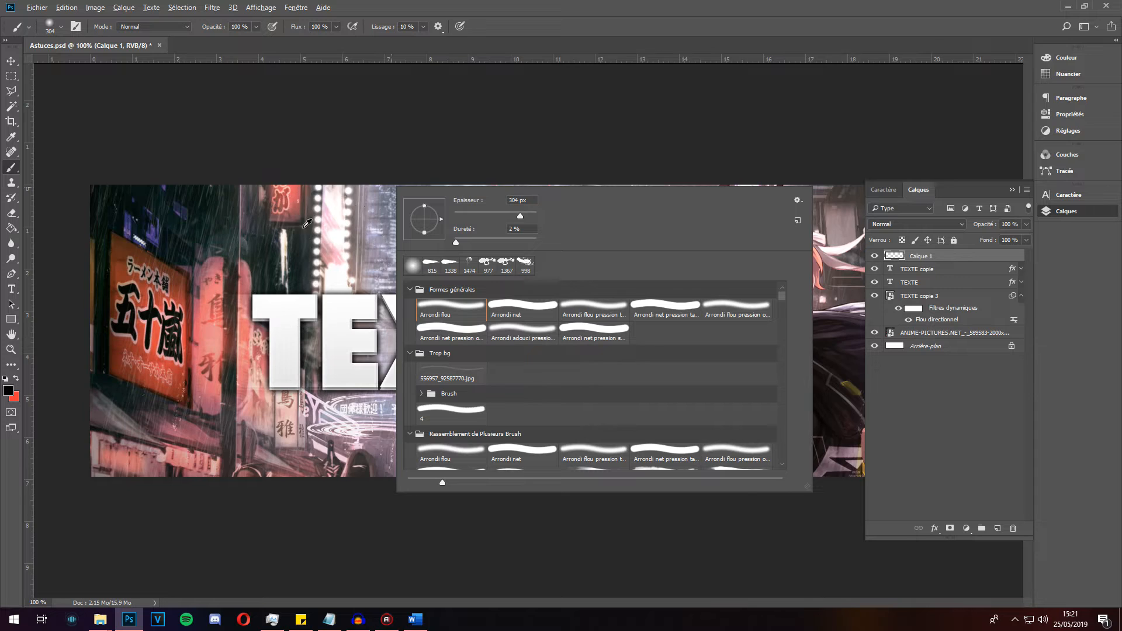
scroll(298, 225, "down", 4)
left_click_drag(296, 249, 277, 245)
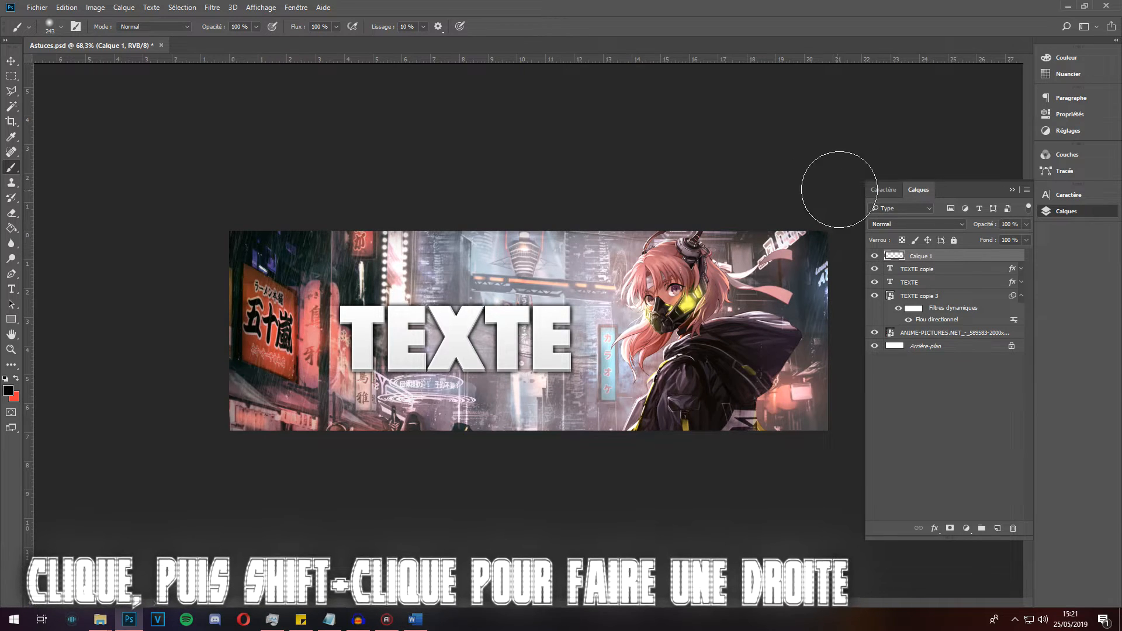
left_click(344, 279)
left_click(714, 321, "shift")
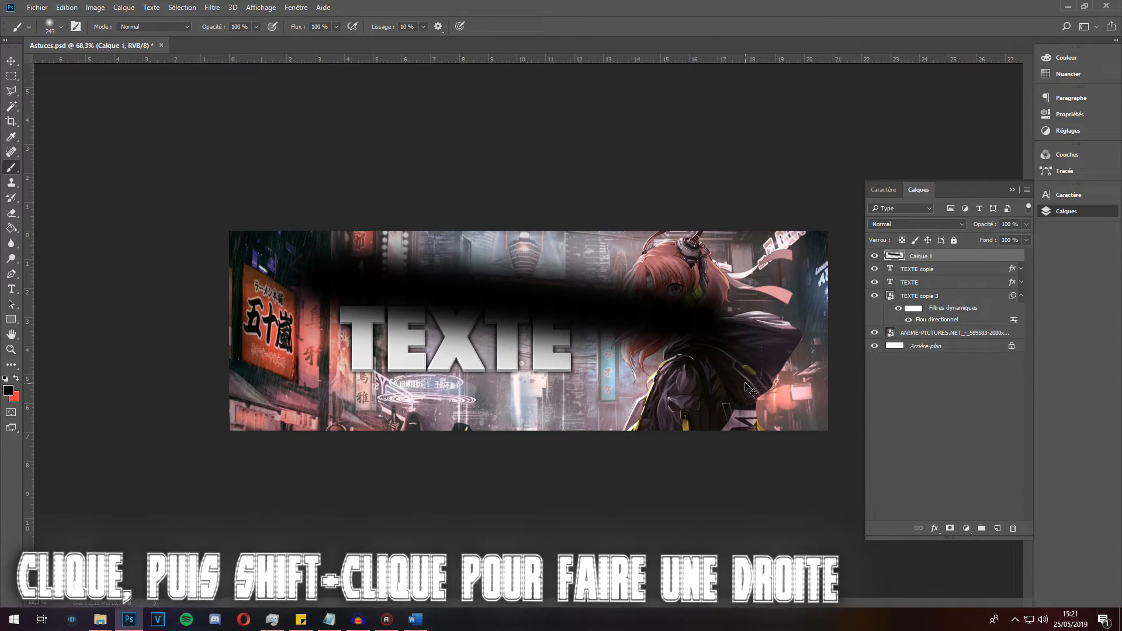
key("ctrl+z")
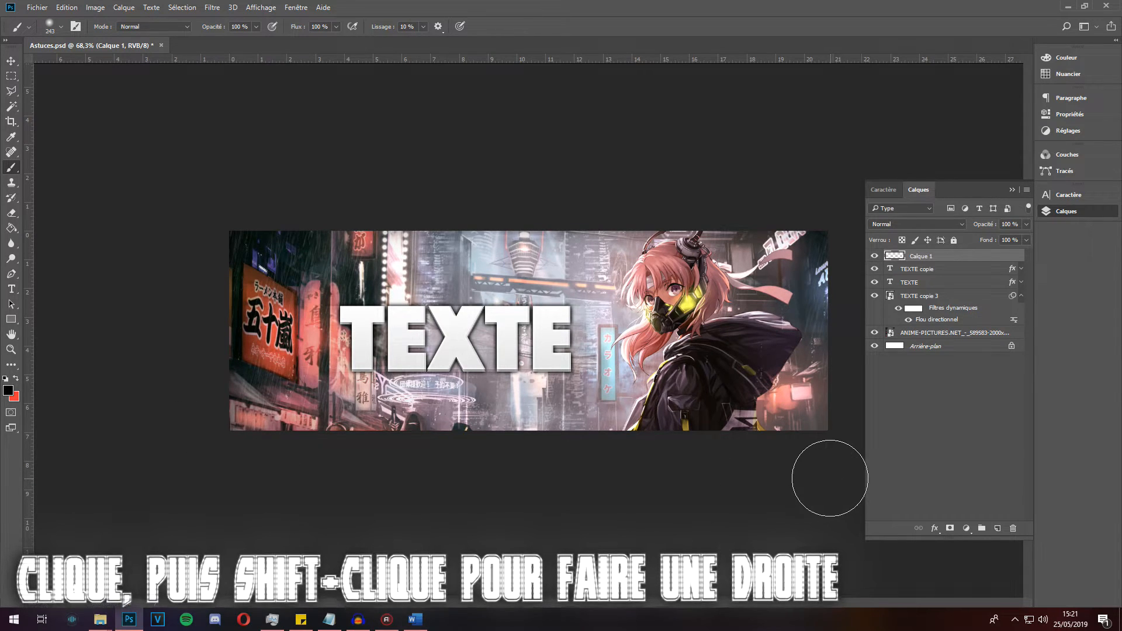
Add an empty layer and place it between Calque 1 and TEXTE copie.
left_click(1084, 216)
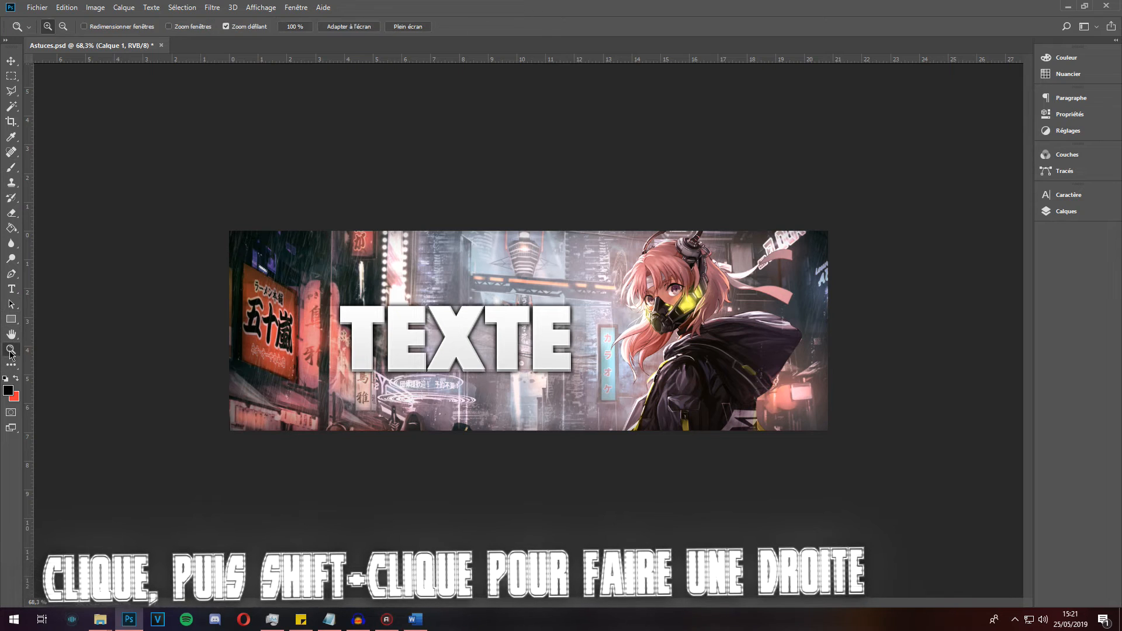
left_click(296, 27)
left_click(11, 62)
key("F7")
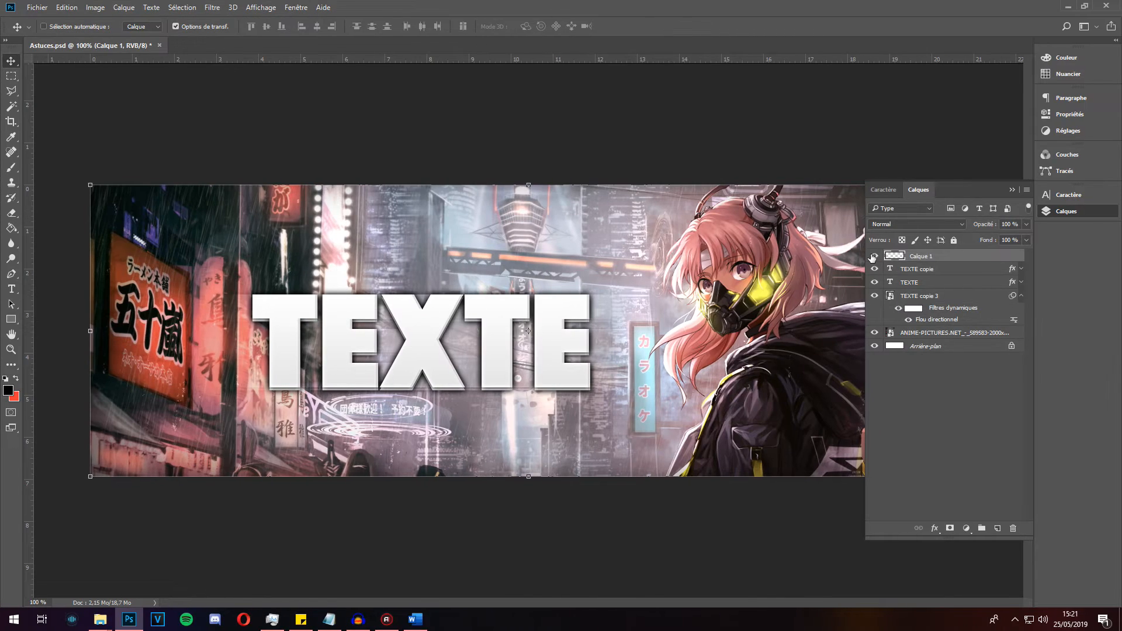
left_click(997, 527)
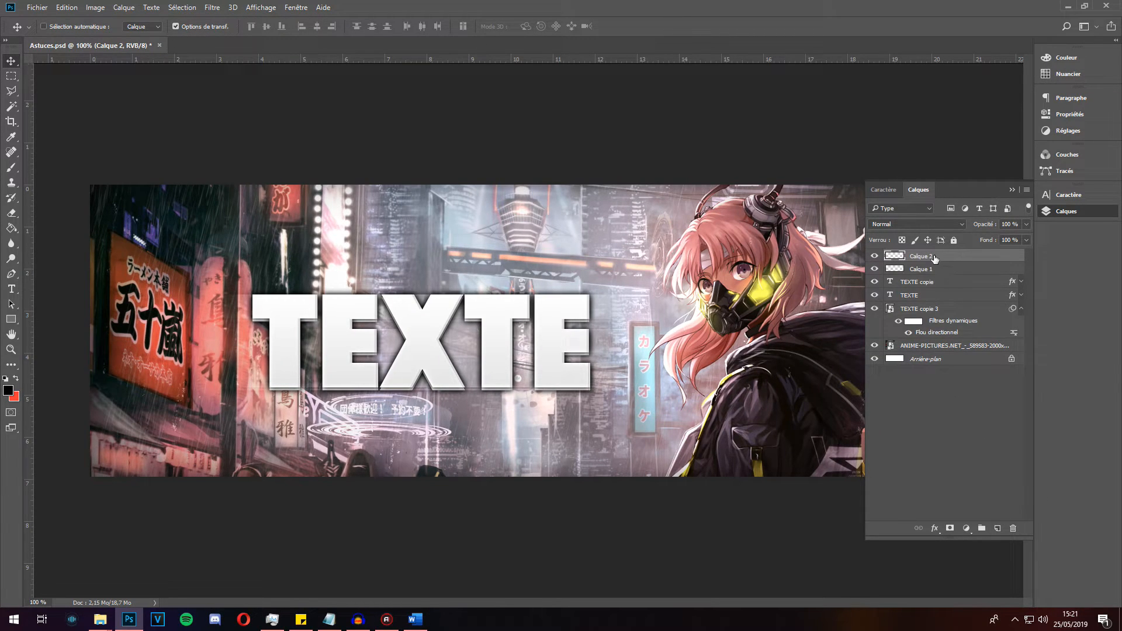
left_click_drag(936, 269, 936, 273)
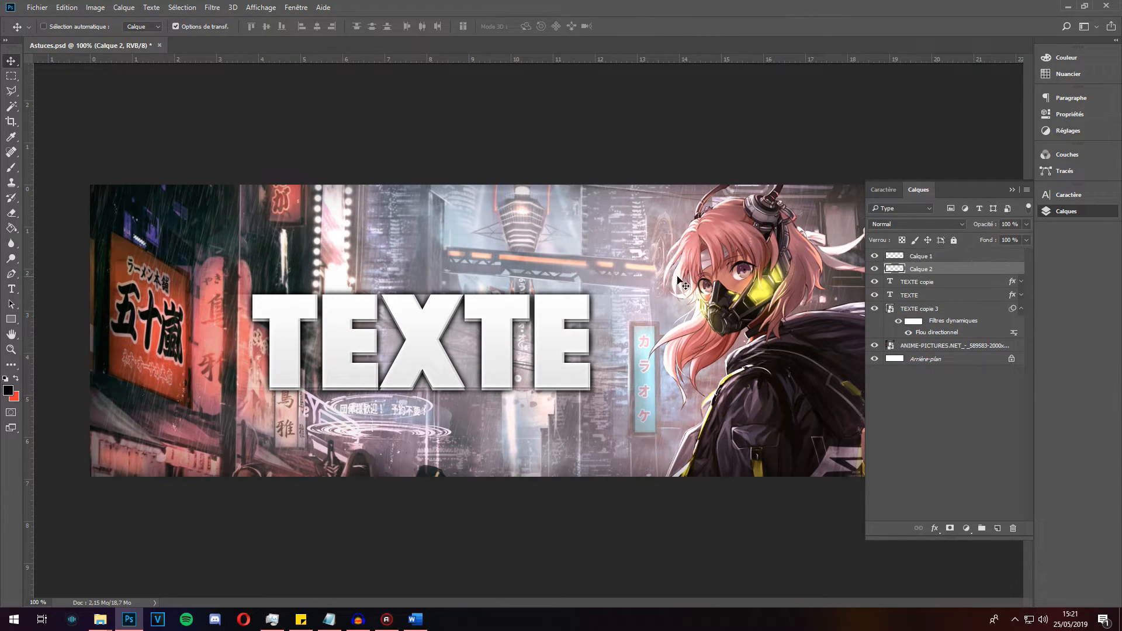
Activate the Brush tool with white as the foreground colour and a brush size of 191 px.
left_click(16, 169)
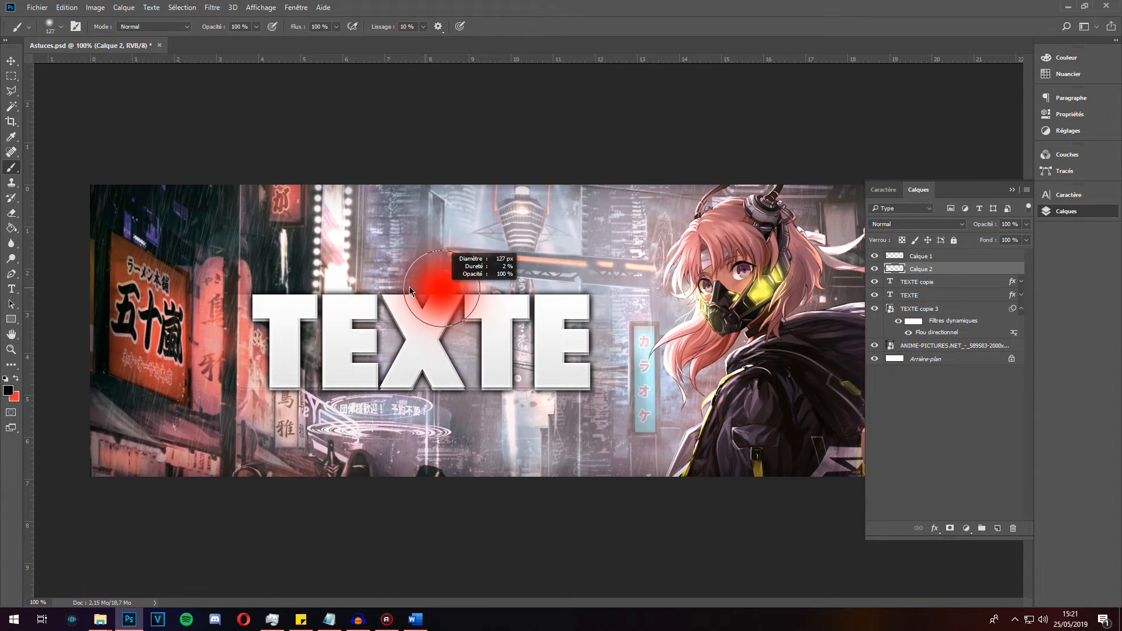
left_click(7, 391)
left_click(772, 119)
left_click(1048, 109)
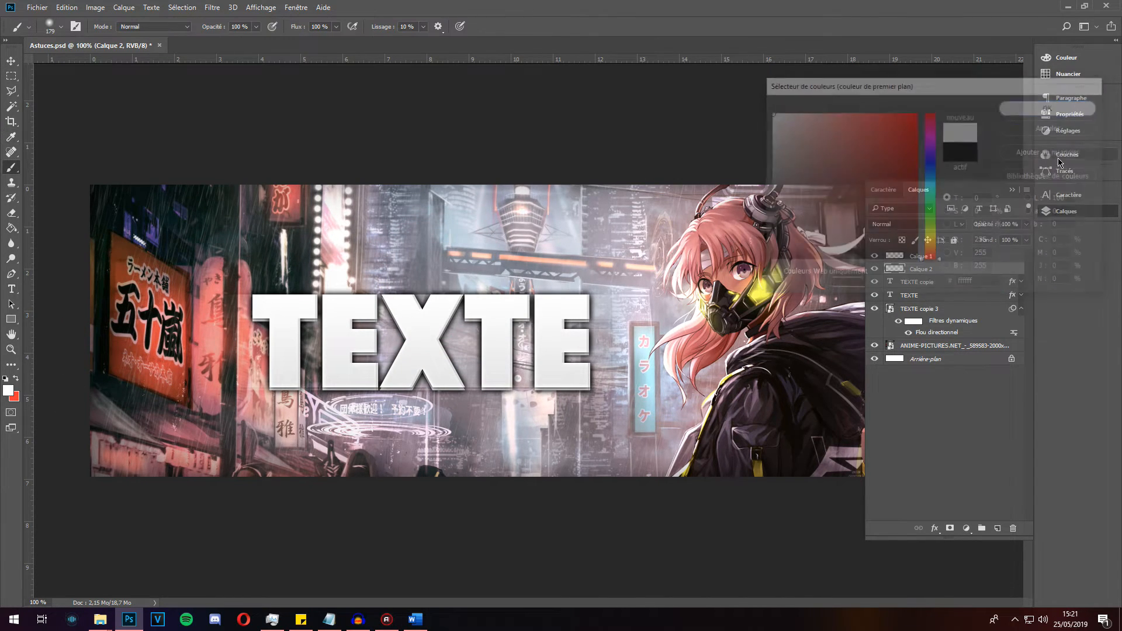
left_click(1091, 217)
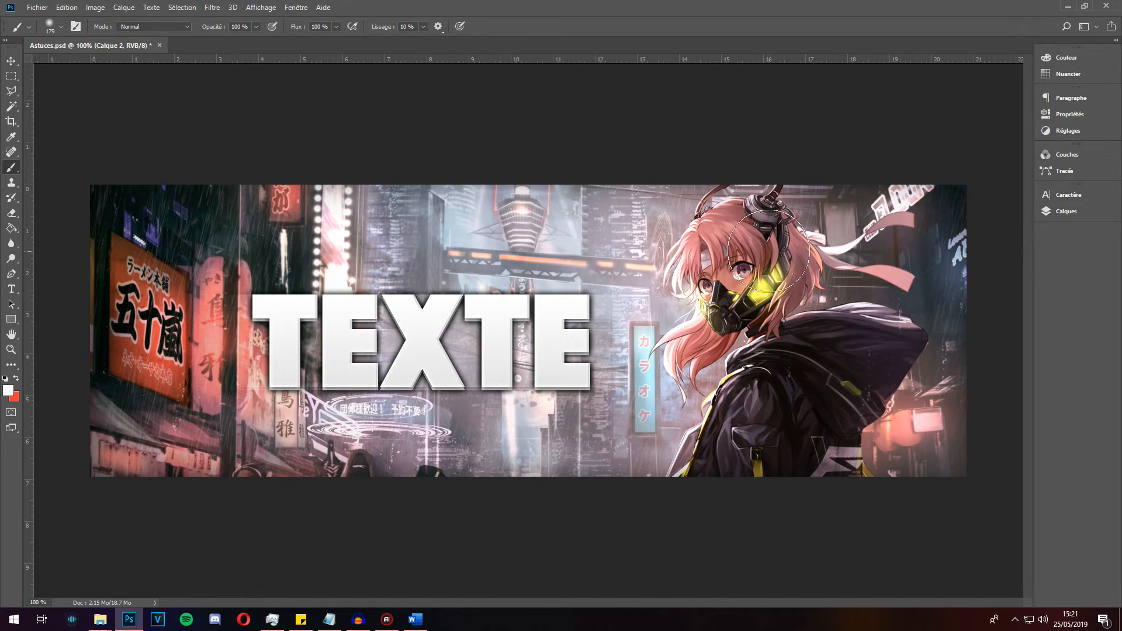
key("alt")
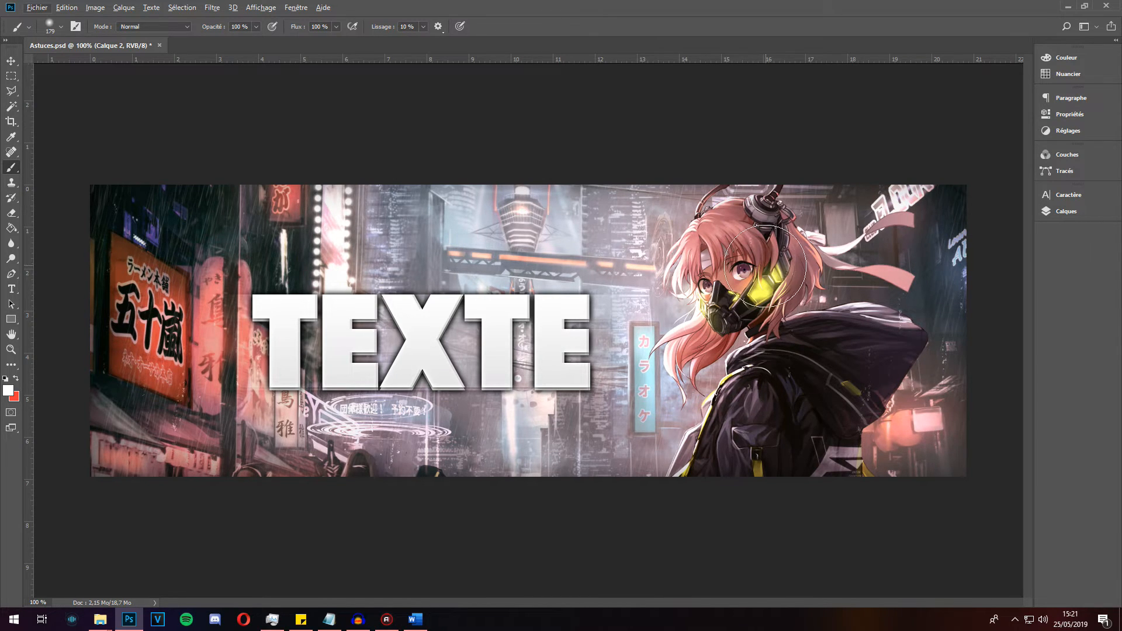
right_click(759, 249, "alt")
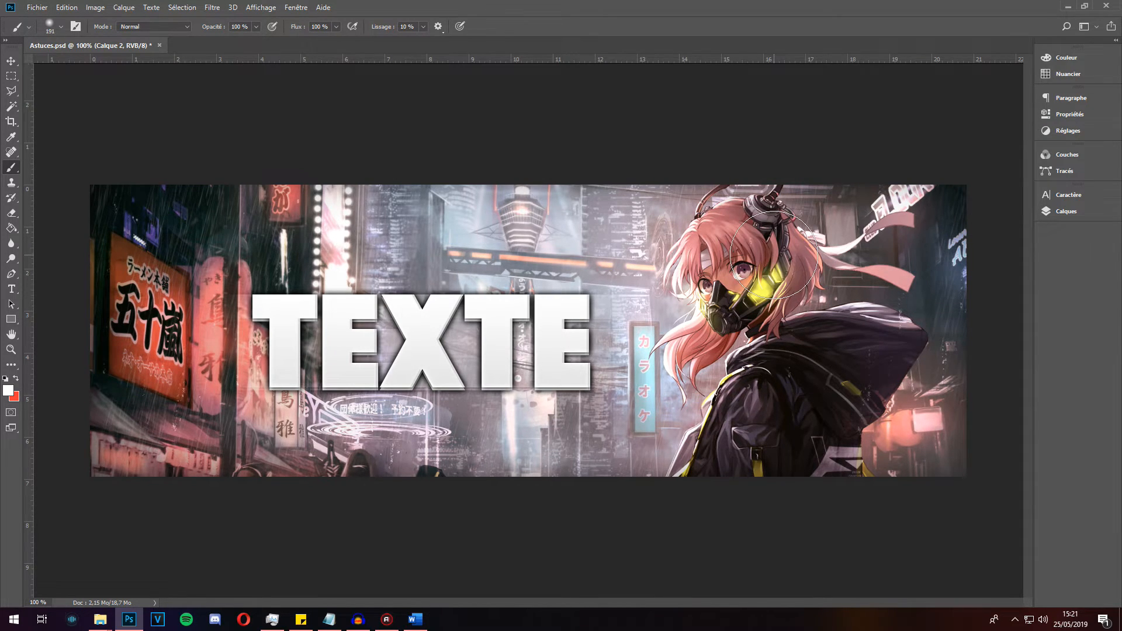
Paint eight soft white light spots around the banner, over the character, the signs and the background edges.
left_click(909, 419)
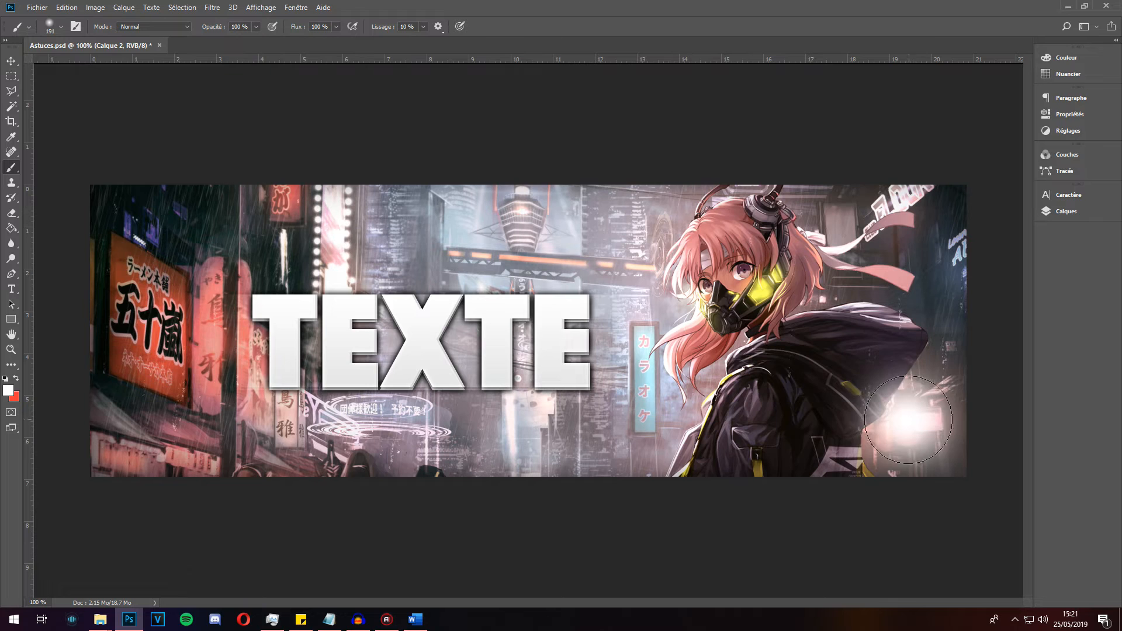
left_click(751, 274)
left_click(645, 436)
left_click(178, 397)
left_click(156, 202)
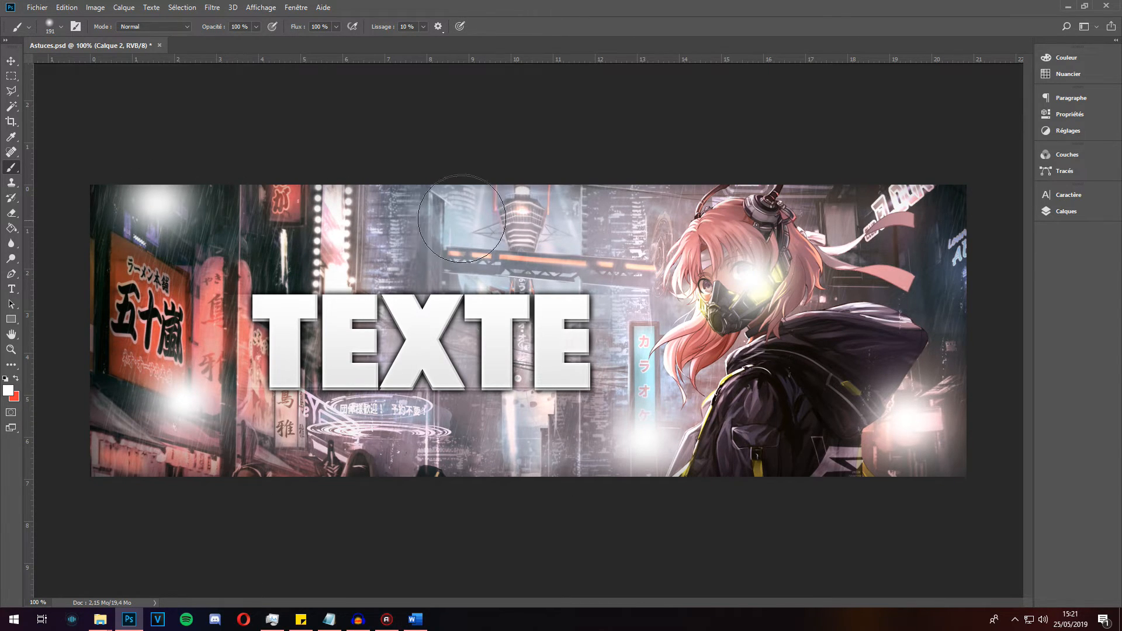
left_click(464, 220)
left_click(385, 464)
left_click(935, 198)
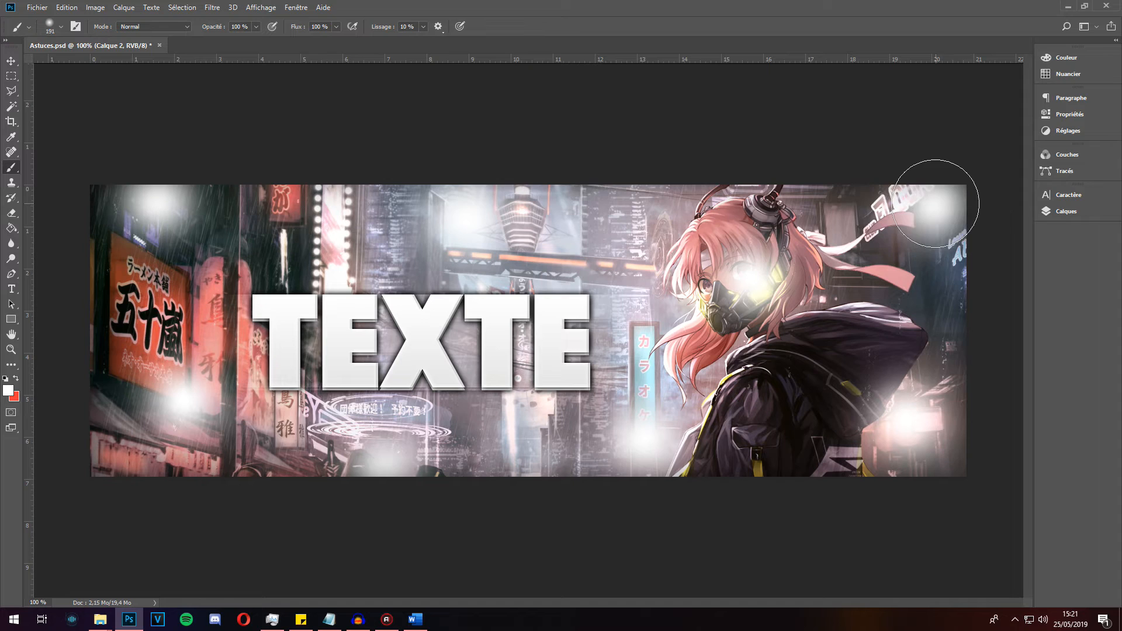
Compare the Incrustation and Lumière tamisée blend modes on Calque 2 and keep Incrustation.
left_click(1079, 214)
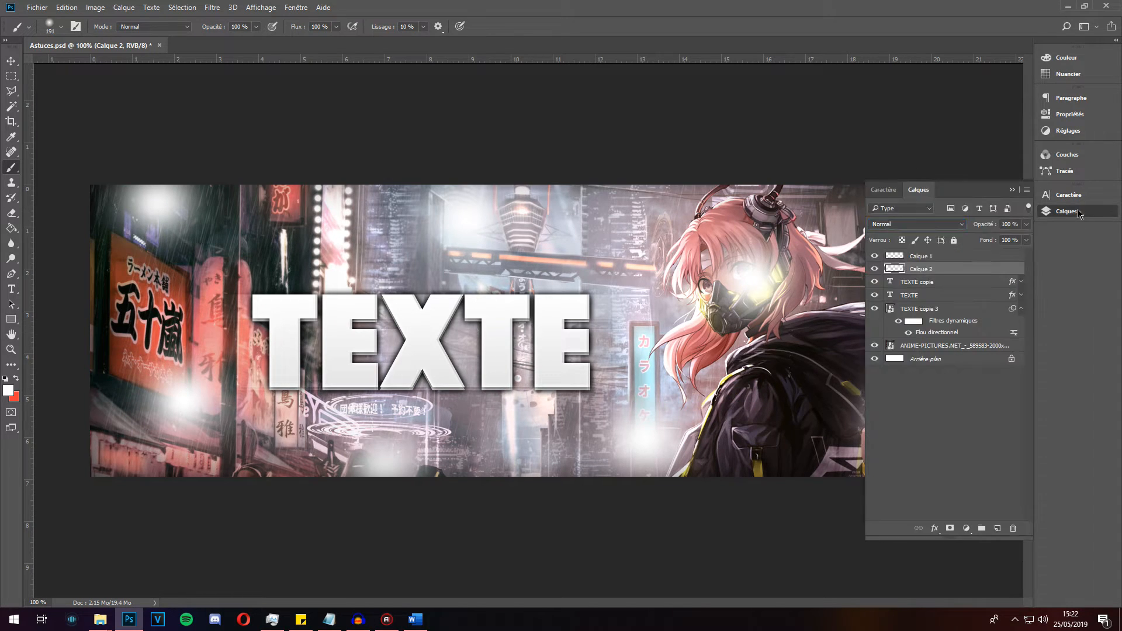
left_click(907, 227)
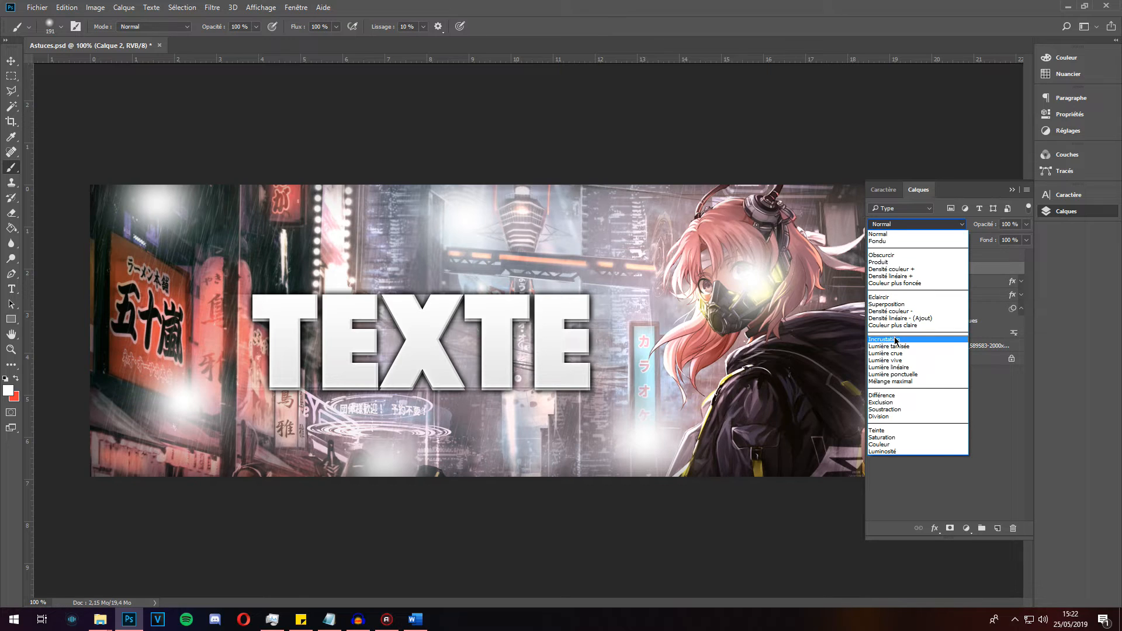
left_click(898, 340)
left_click(897, 225)
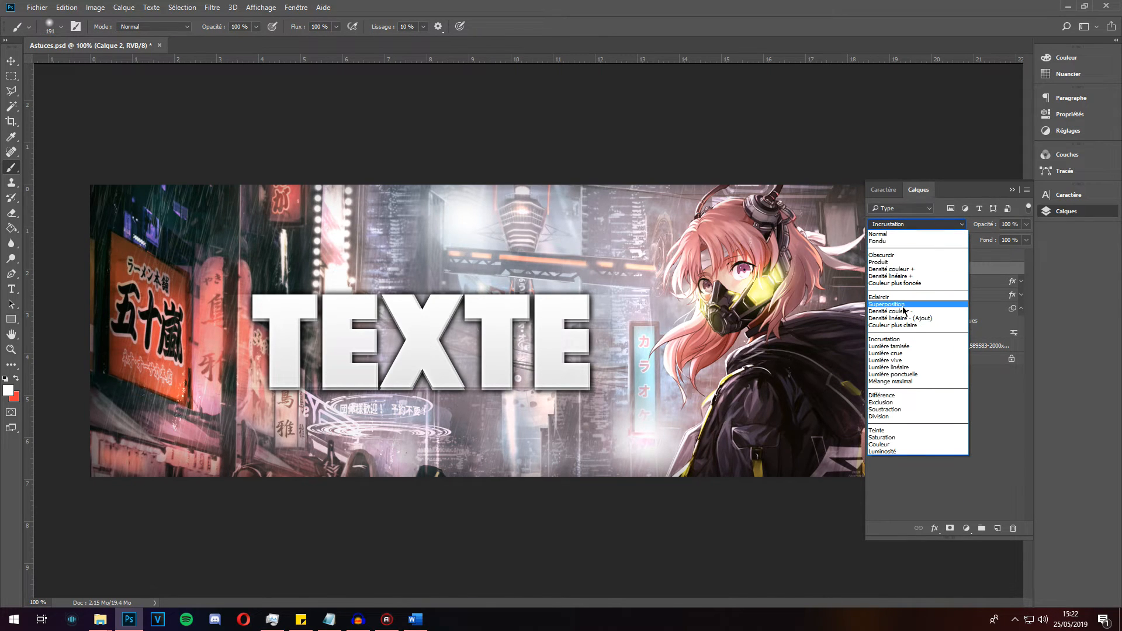
left_click(903, 347)
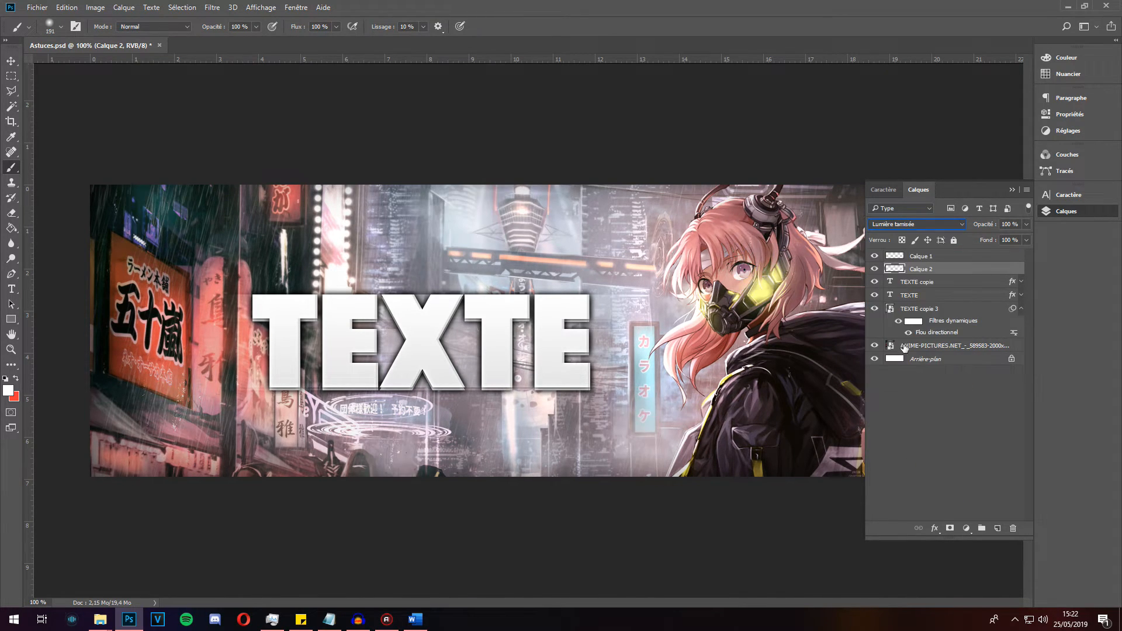
left_click(906, 228)
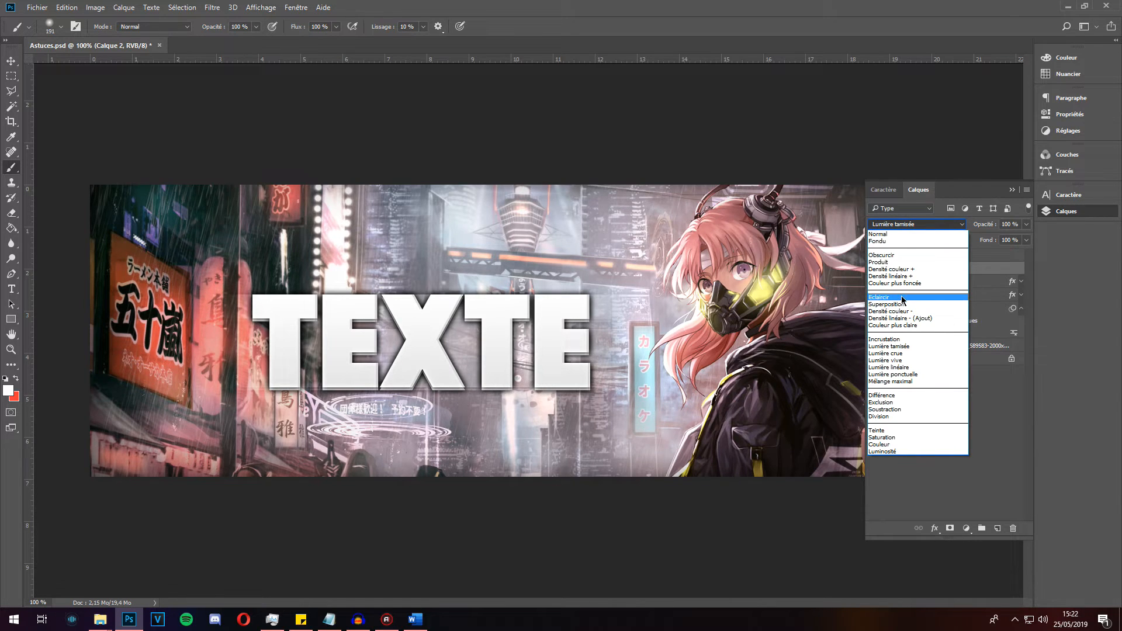
left_click(903, 340)
Lower the opacity of Calque 2 to 36 % and toggle its visibility to compare the light effect.
left_click(1026, 224)
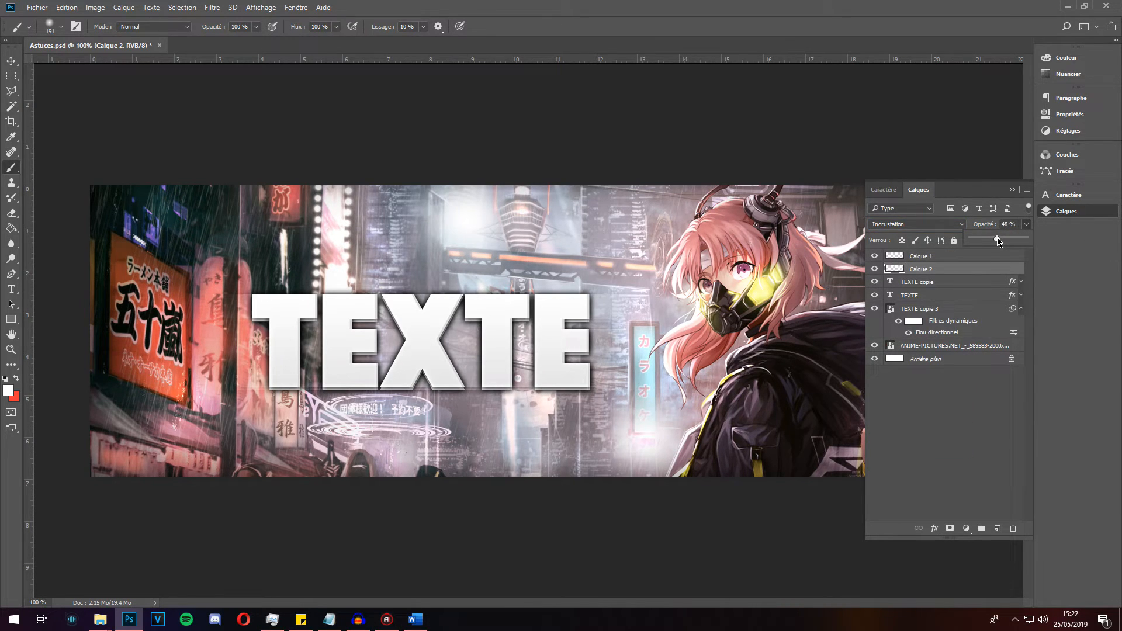
left_click(992, 239)
left_click(877, 271)
left_click(878, 272)
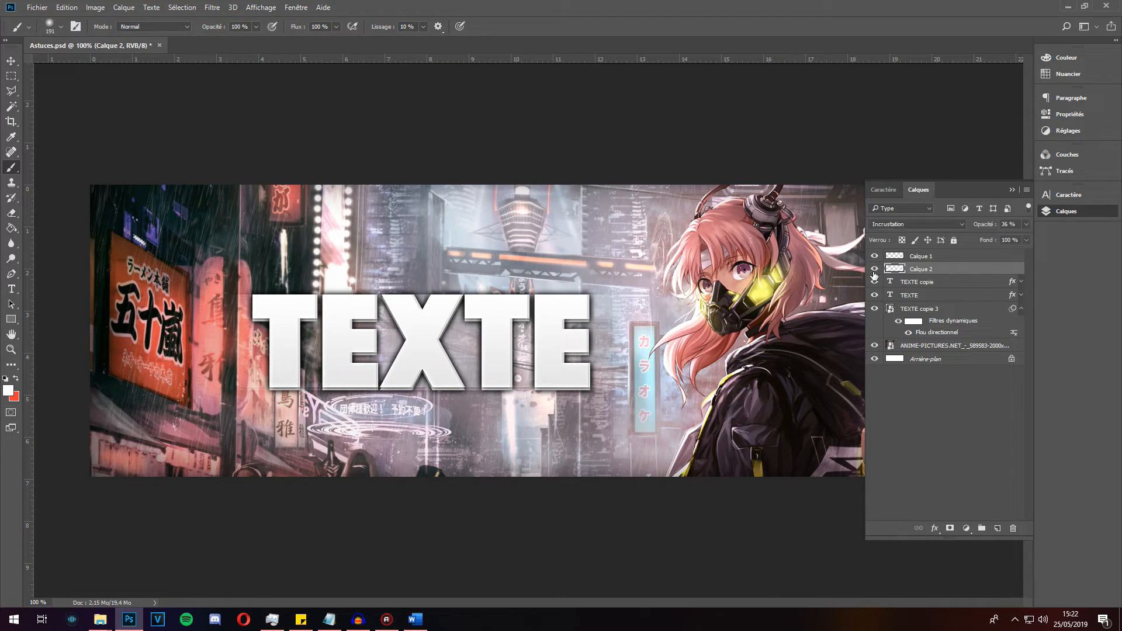
left_click(877, 271)
left_click(877, 271)
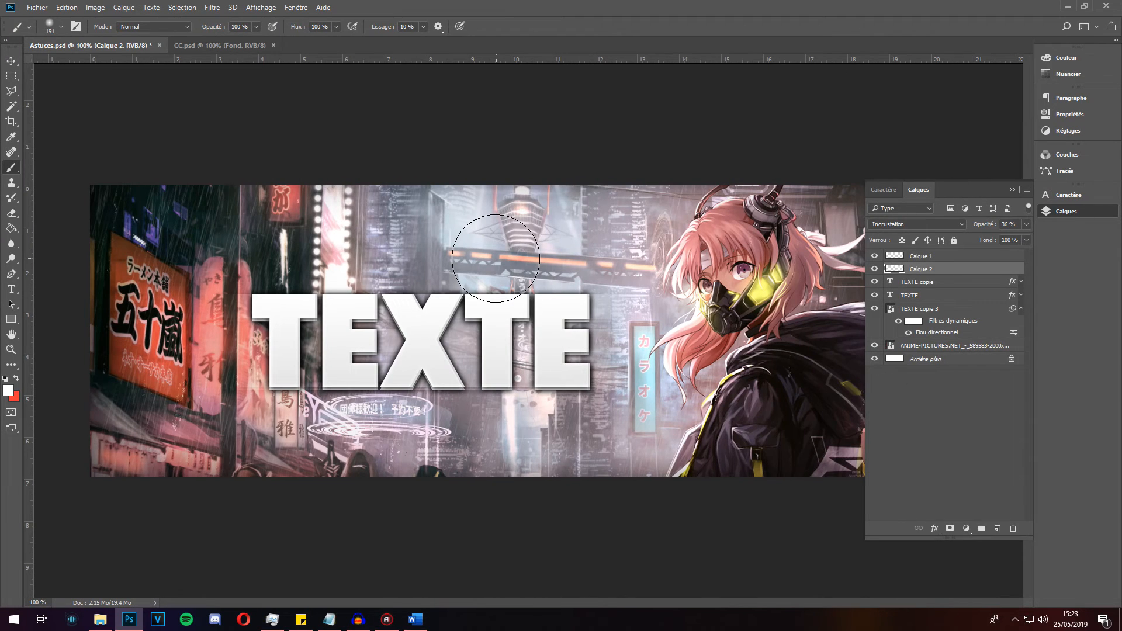
Copy the CC#14 colour-correction group from CC.psd into Astuces.psd, placing it above Calque 1.
left_click(943, 255)
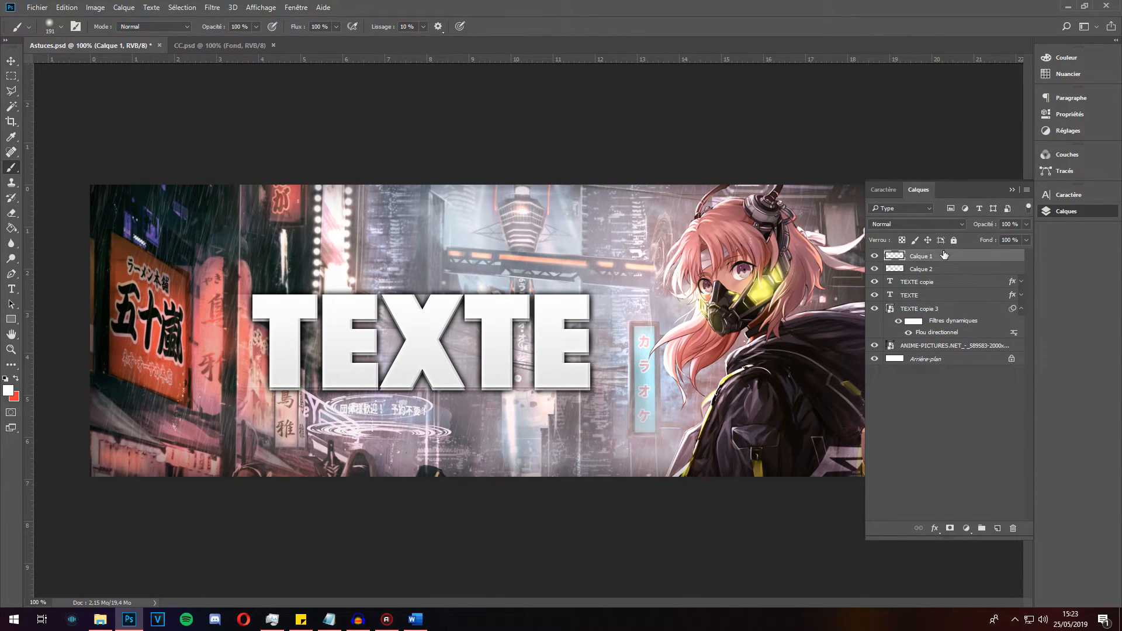
left_click(217, 46)
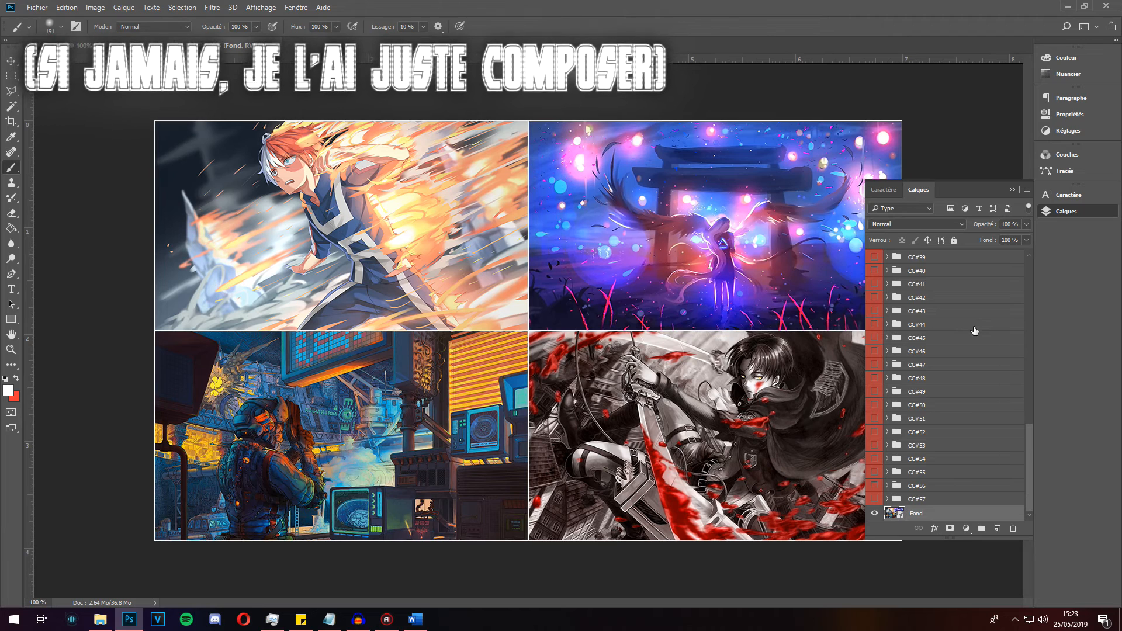
scroll(959, 332, "up", 10)
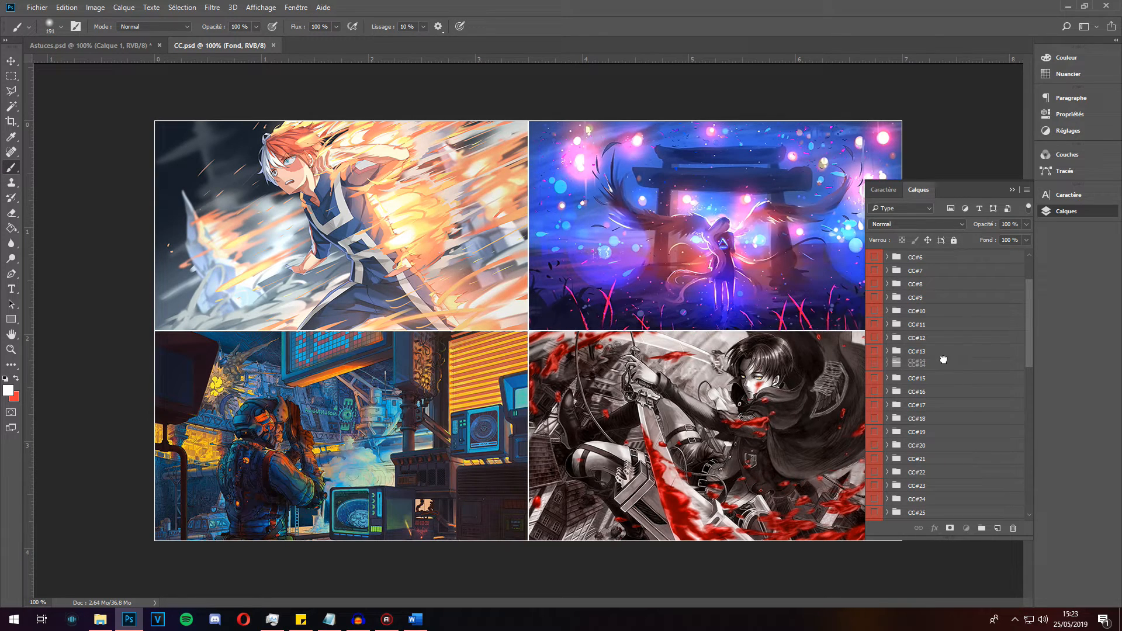
left_click(117, 45)
left_click_drag(117, 45, 242, 113)
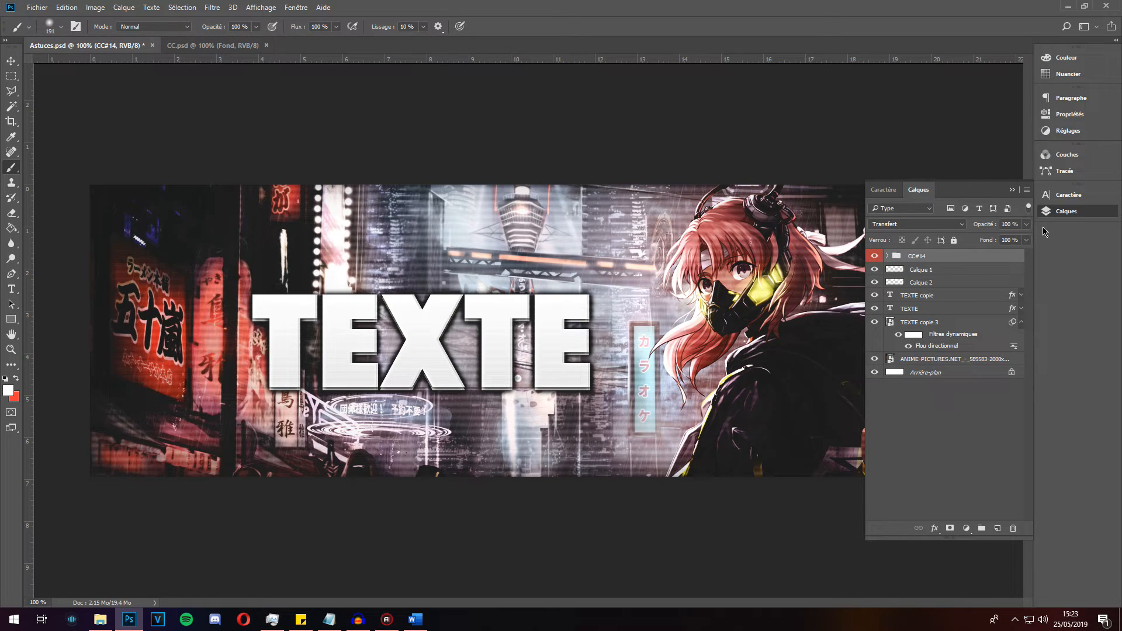
Set the opacity of the CC#14 group to 53 %, comparing the banner with the group hidden and shown.
left_click_drag(1002, 240, 992, 243)
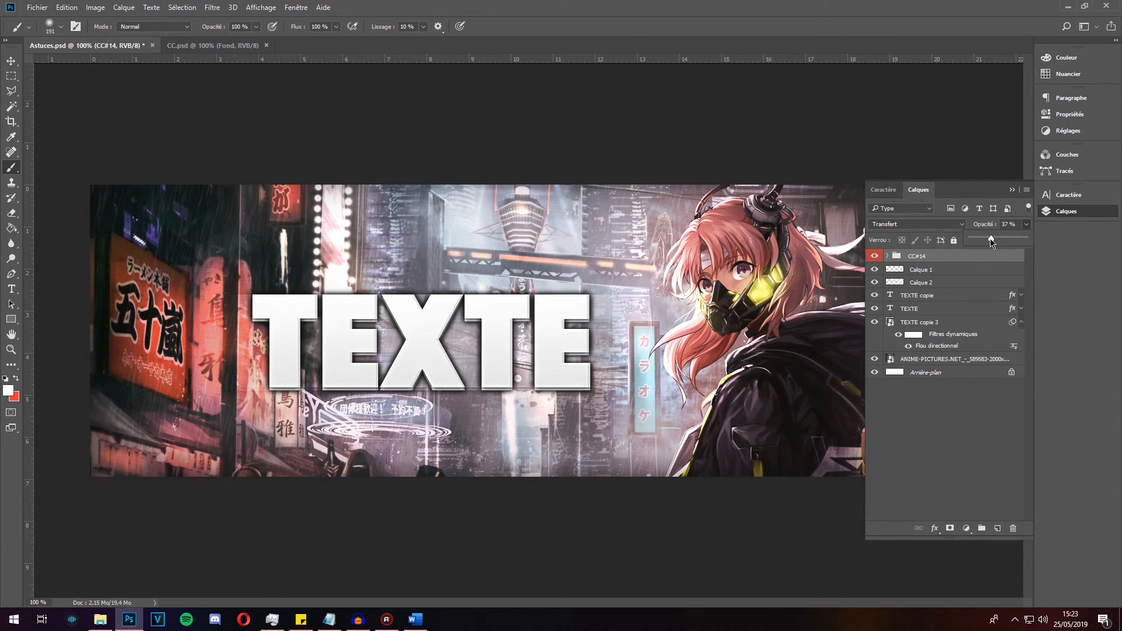
left_click(873, 256)
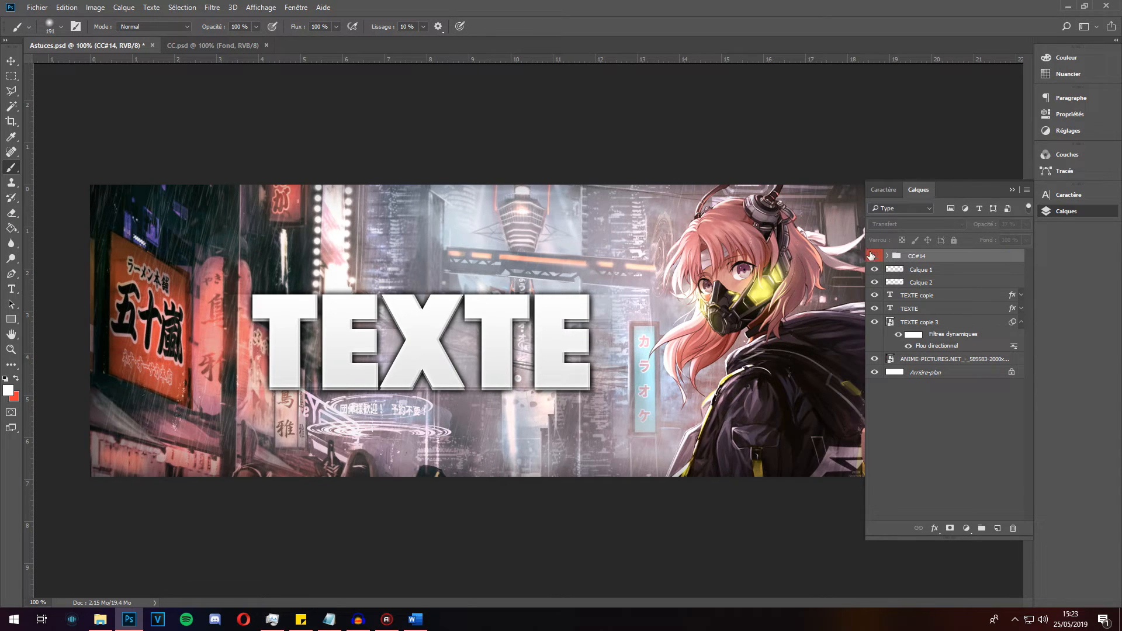
left_click(873, 256)
left_click(1028, 223)
left_click(1000, 238)
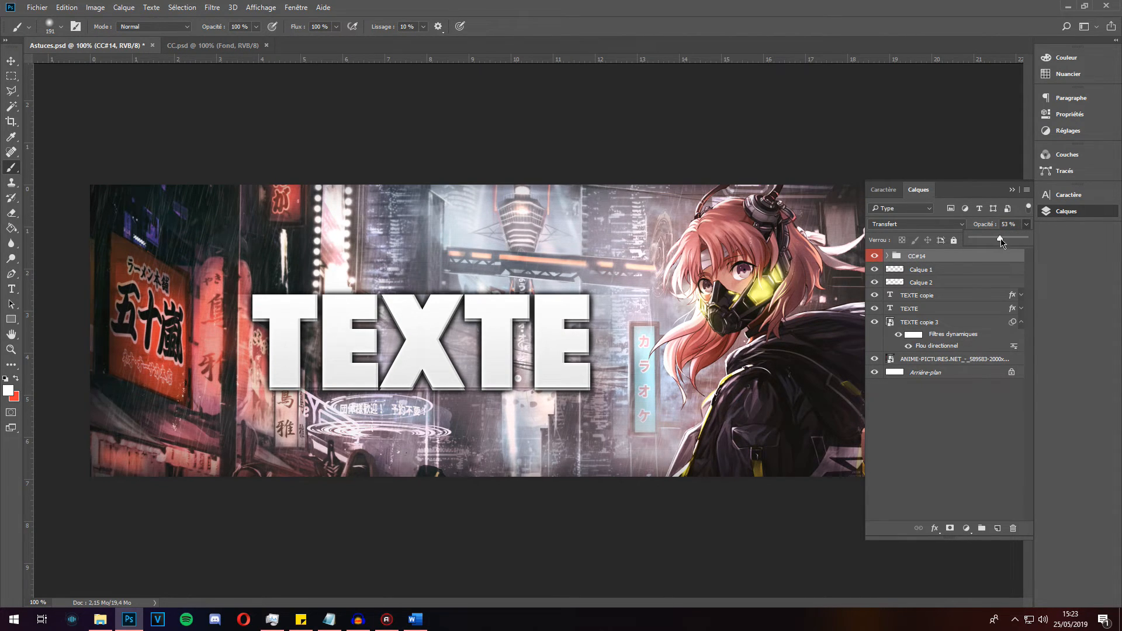
left_click(922, 261)
Look through the colour-correction groups in CC.psd, preview CC#57 on its sample images, and return to the banner.
left_click(213, 45)
scroll(900, 297, "up", 5)
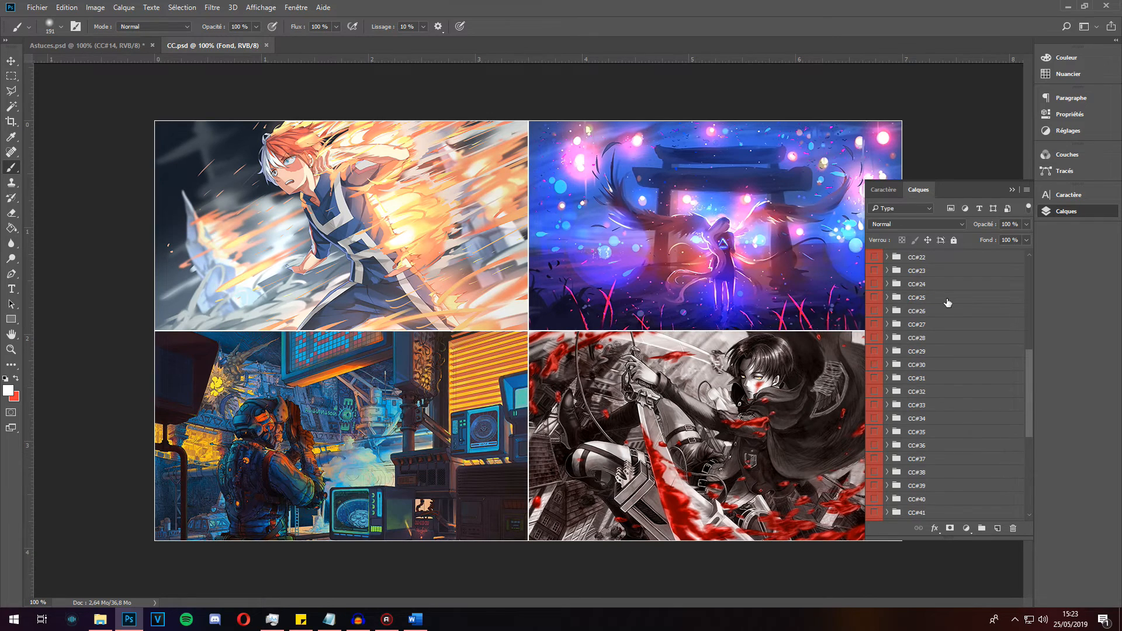
scroll(900, 297, "down", 10)
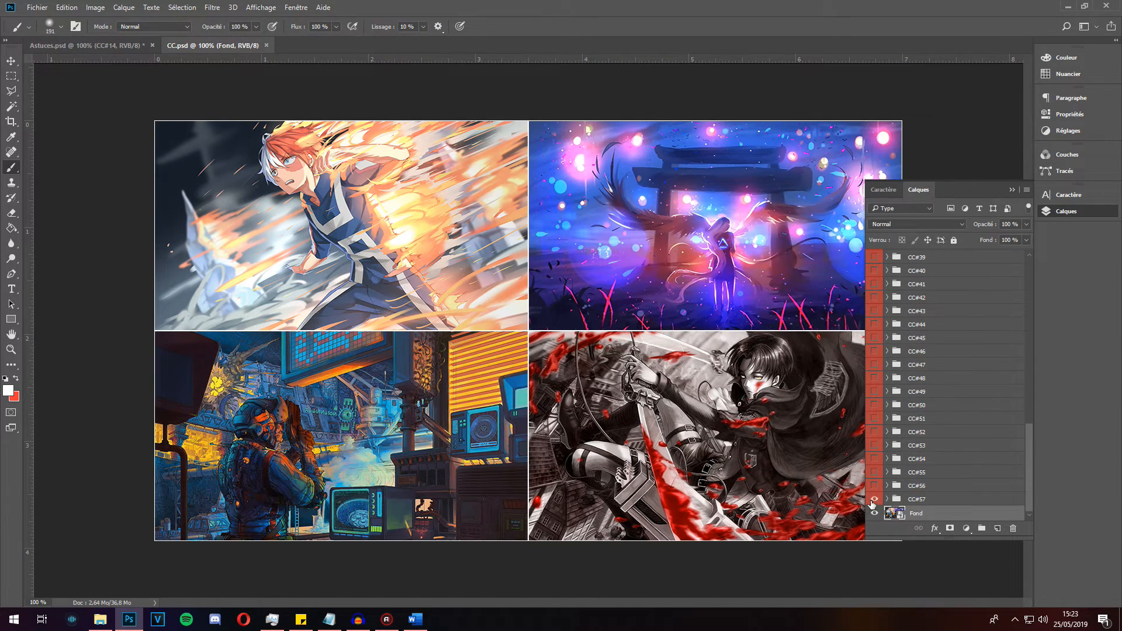
left_click(873, 501)
left_click(873, 500)
left_click(917, 501)
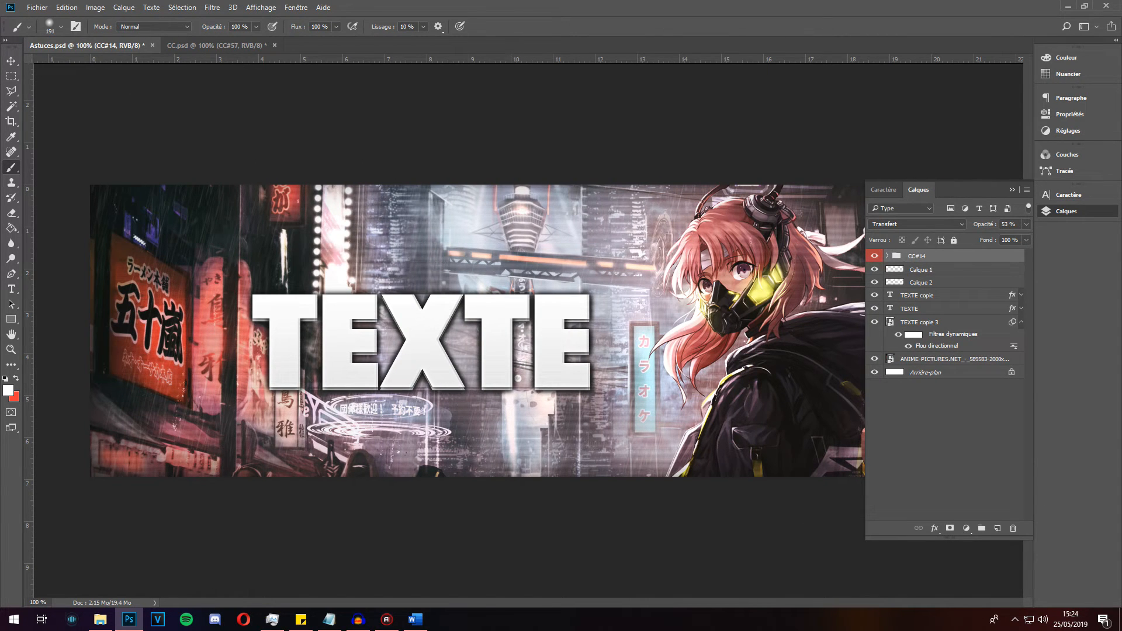
Review the file types offered when saving the banner under another name, then leave without saving.
left_click(37, 7)
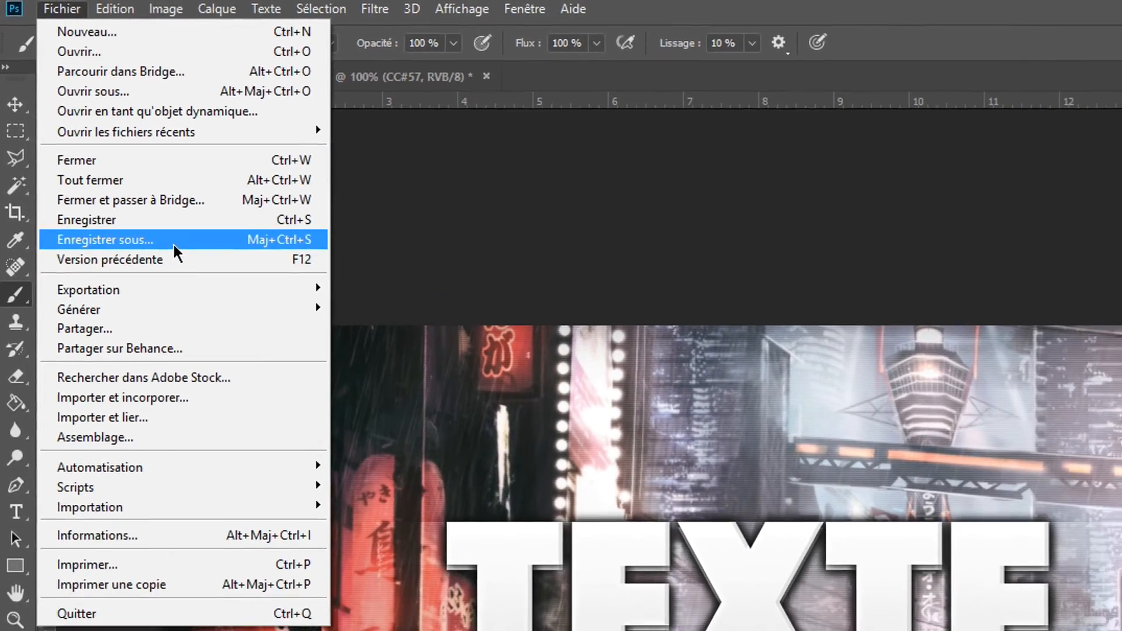
left_click(173, 242)
left_click(187, 407)
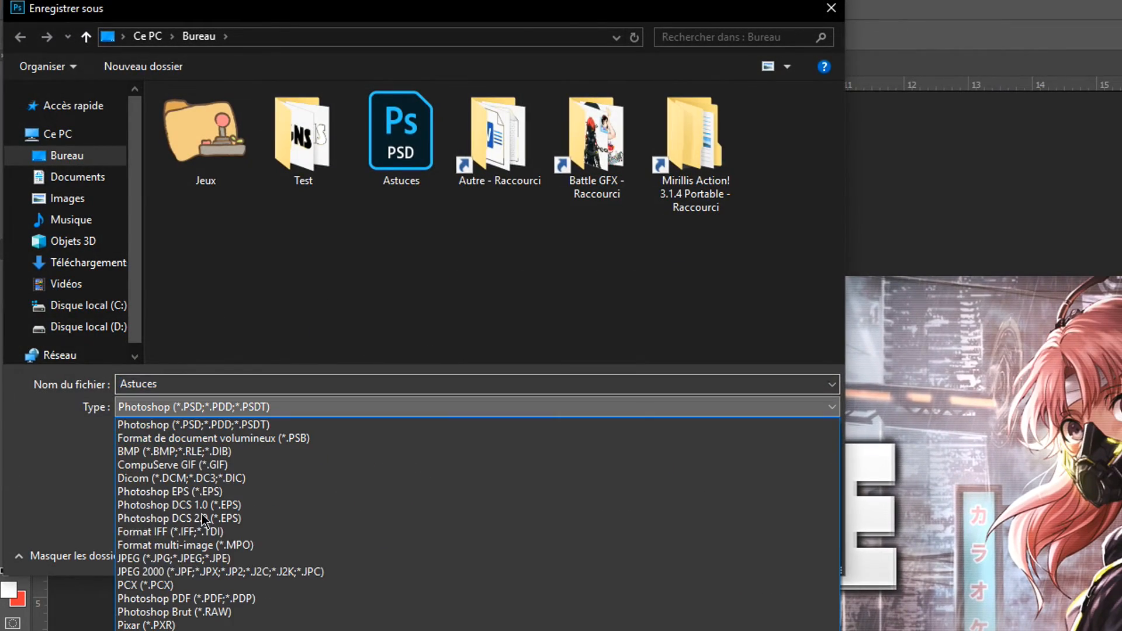
left_click(453, 327)
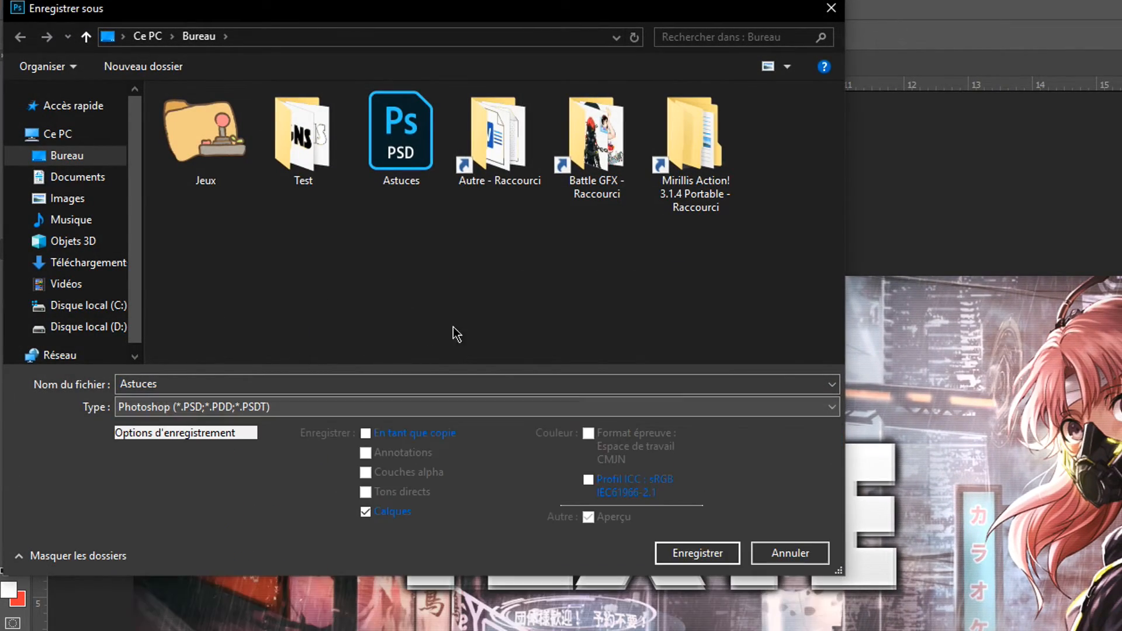
left_click(784, 557)
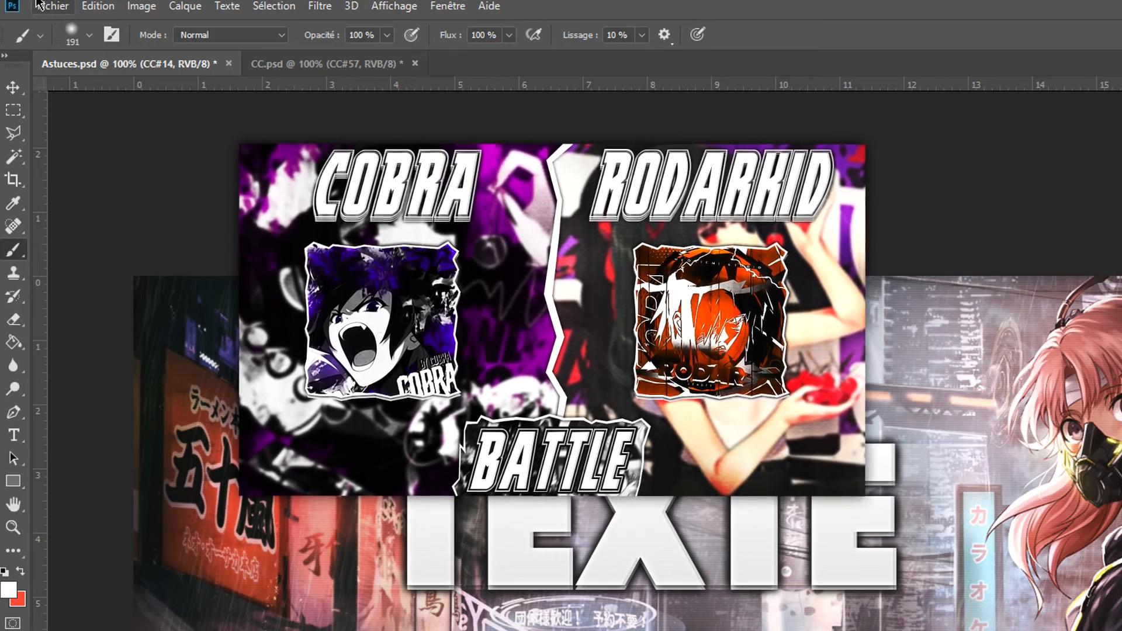
Start a Save for Web export of the banner with the PNG-24 preset.
left_click(39, 6)
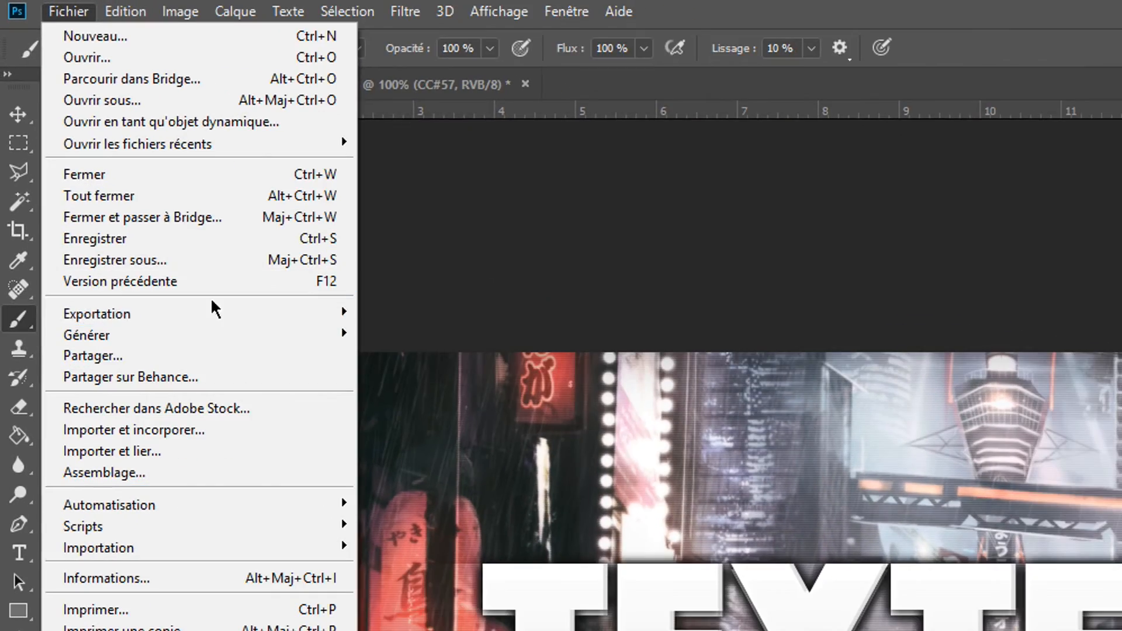
mouse_move(150, 246)
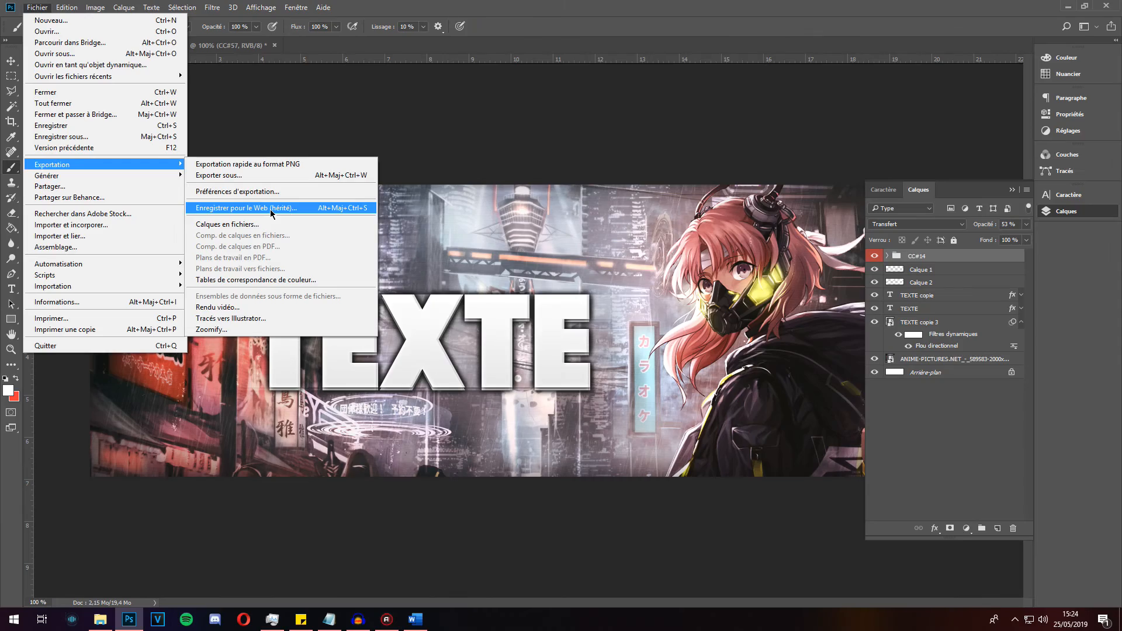
left_click(516, 398)
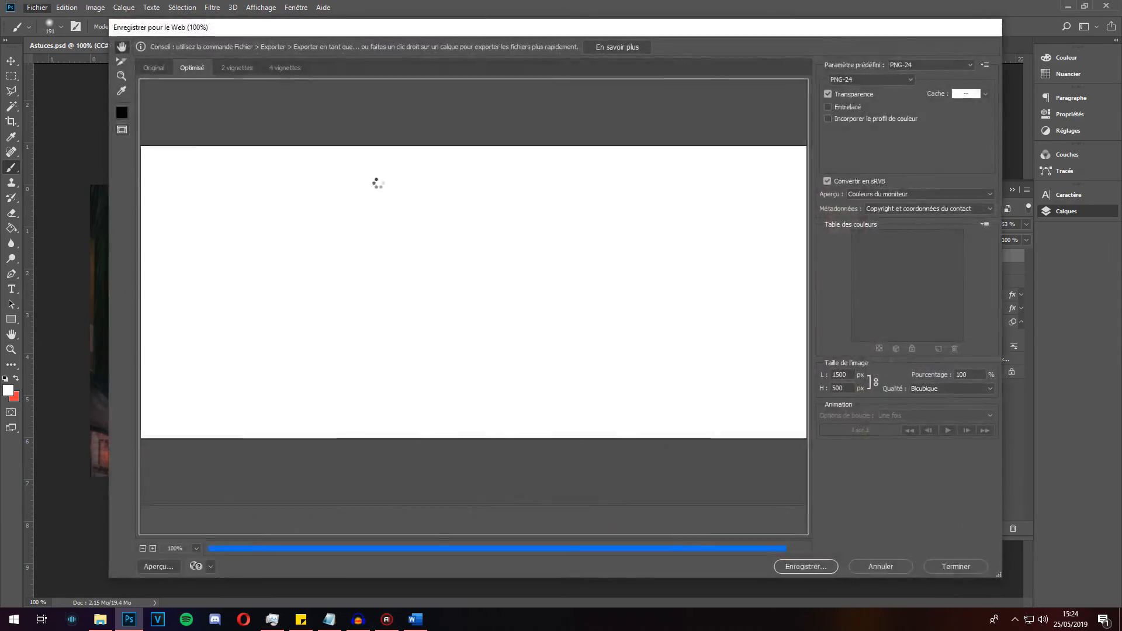
left_click(853, 79)
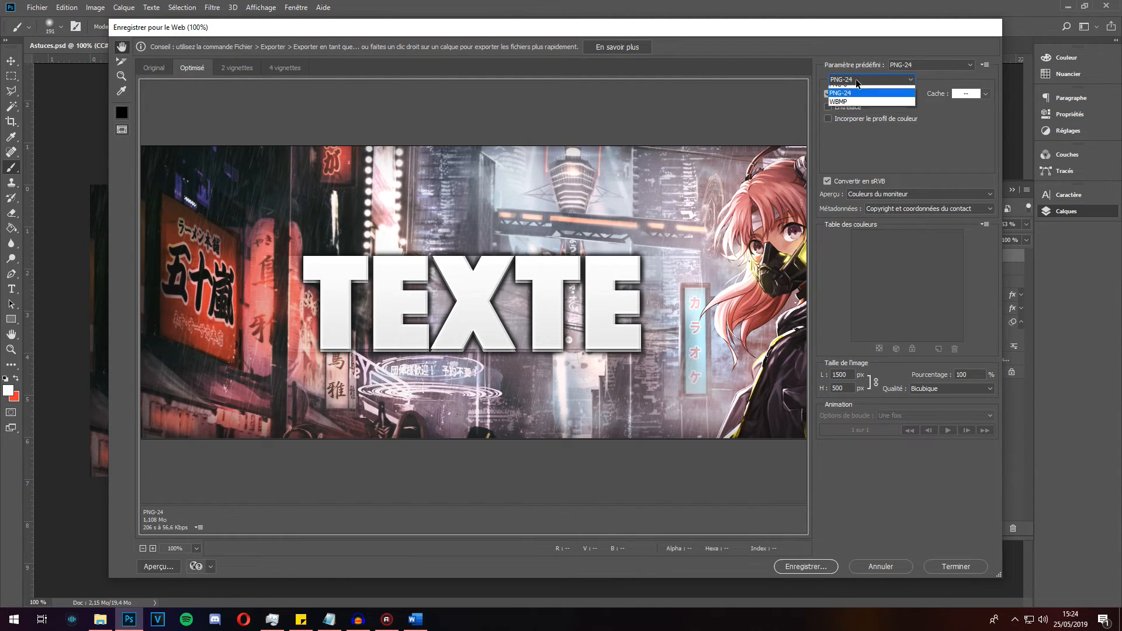
left_click(930, 71)
left_click(930, 66)
left_click(928, 66)
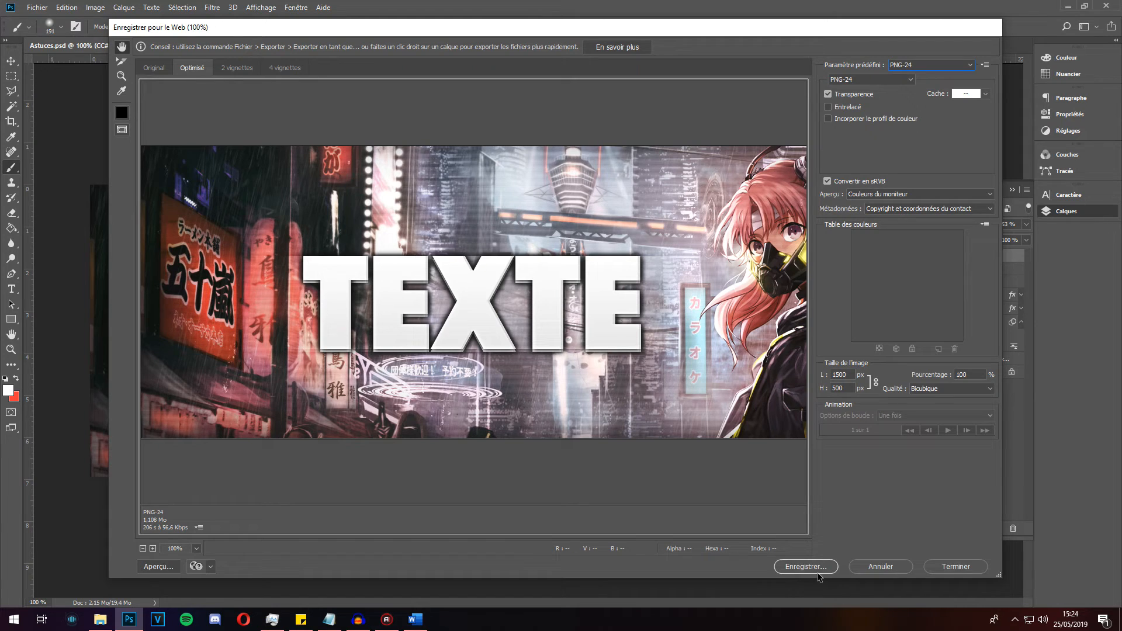
Fit the whole banner in the export preview and save the optimised image as Astuces on the desktop.
left_click(197, 549)
left_click(358, 506)
scroll(431, 380, "down", 5)
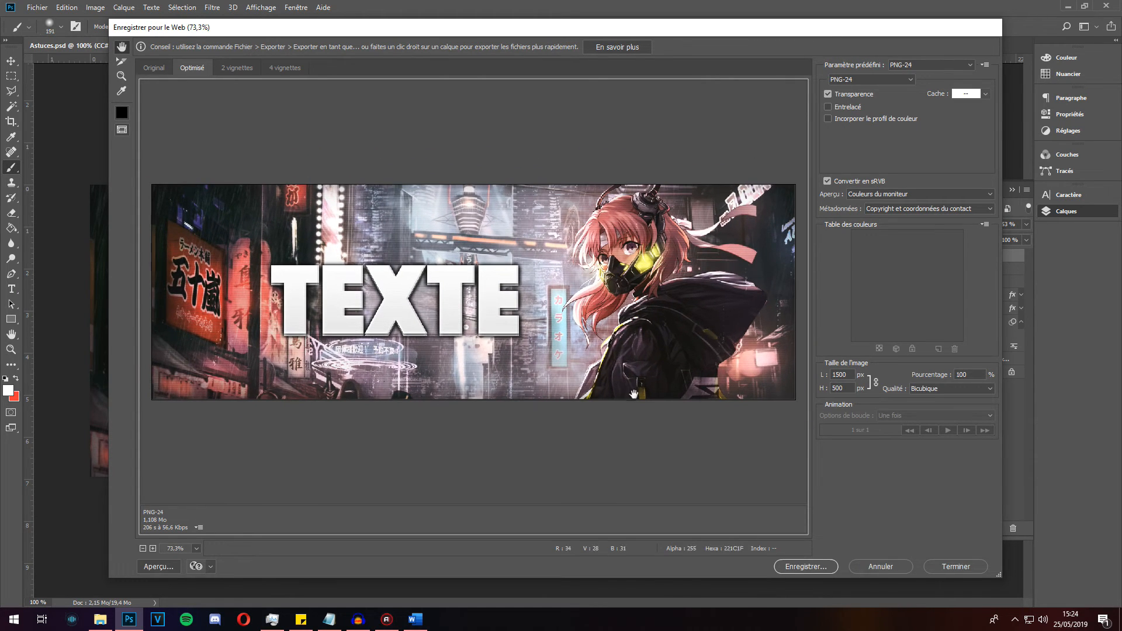
left_click(825, 566)
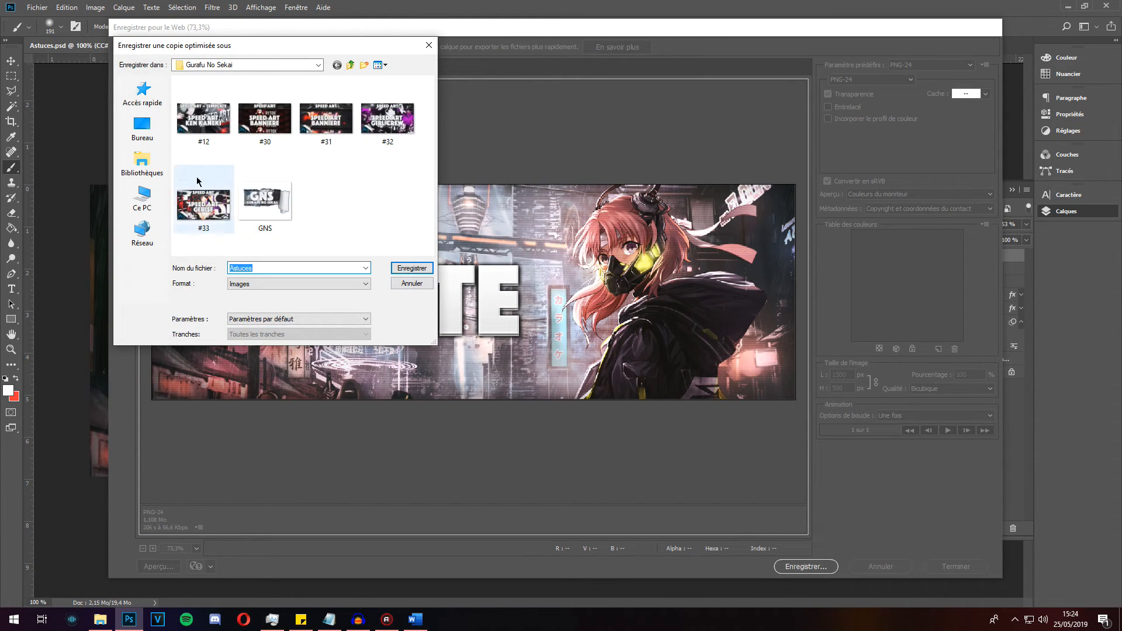
left_click(411, 268)
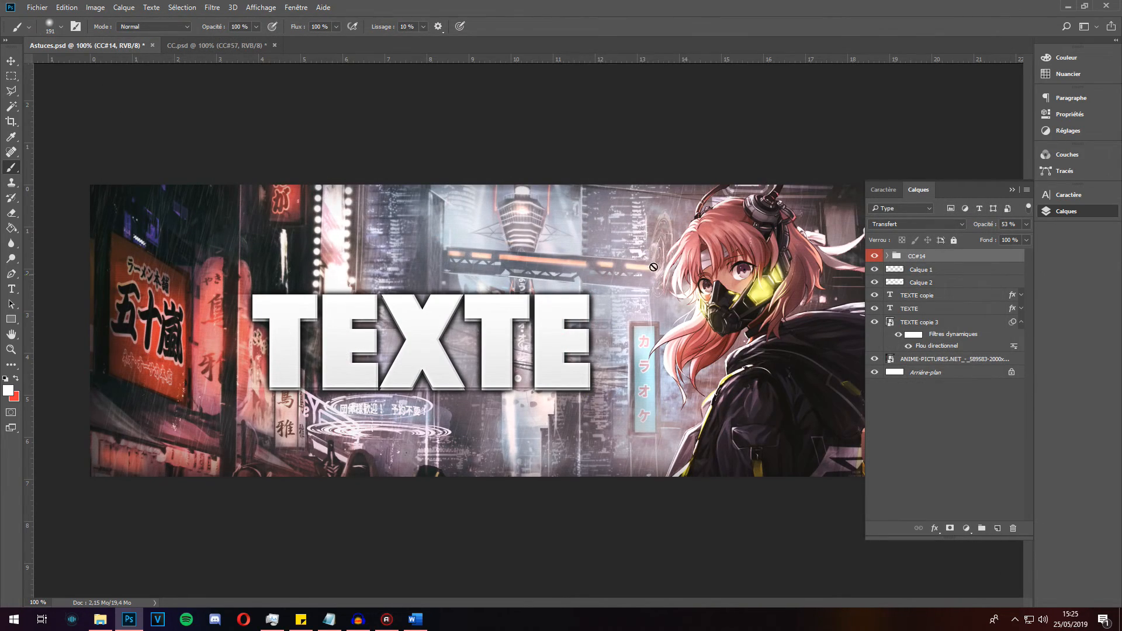
Switch to the desktop and open the exported Astuces image.
left_click(1070, 5)
double_click(27, 444)
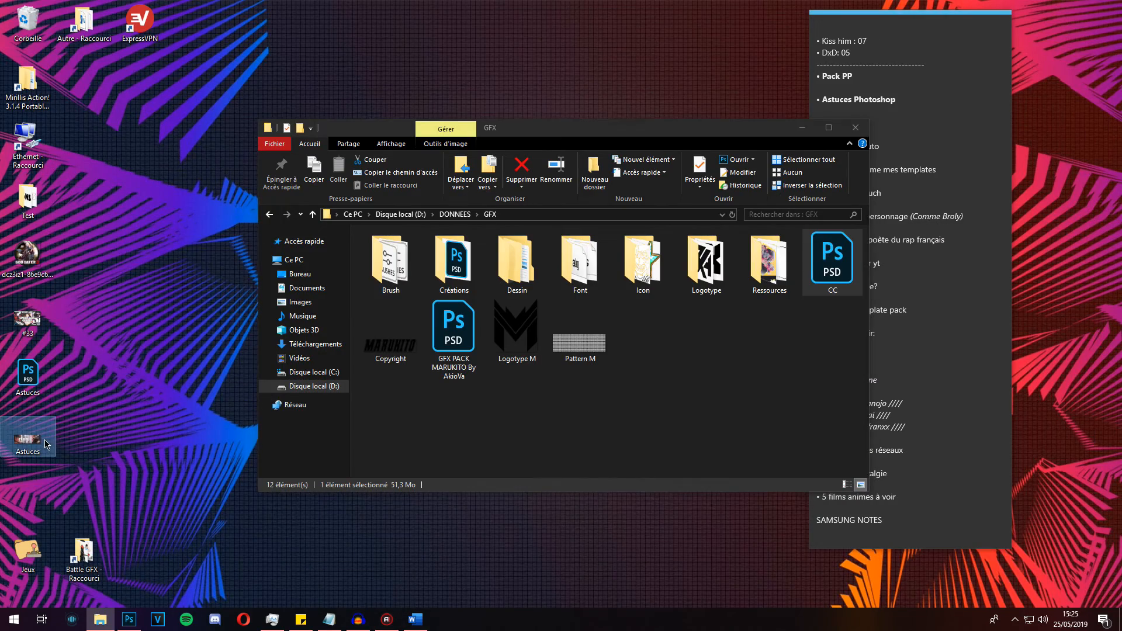